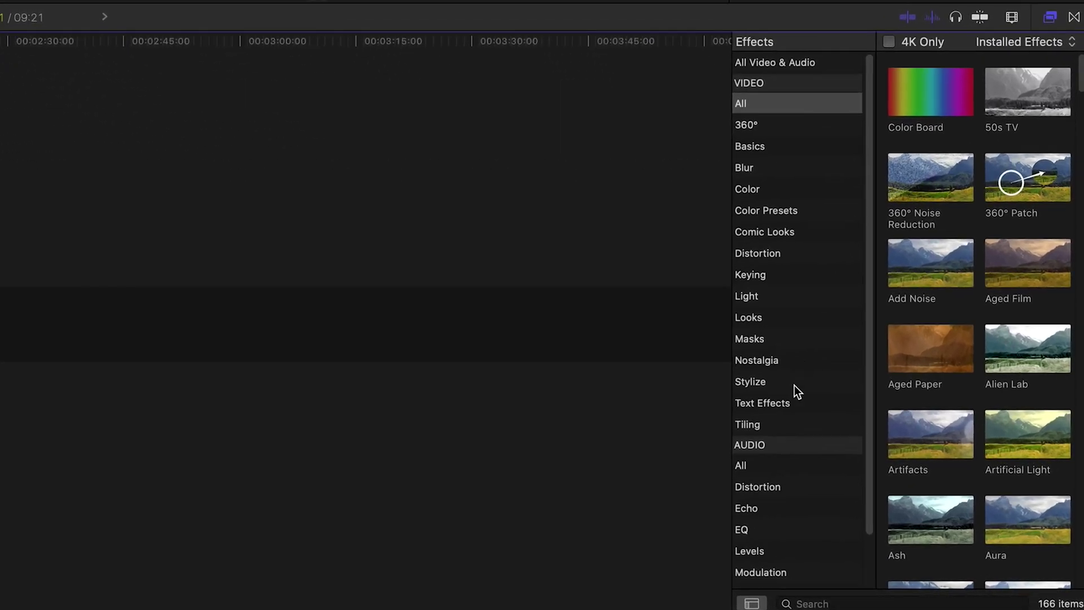
# Step: Apply the Letterbox effect from the Stylize video effects category to the first clip
pyautogui.click(794, 385)
pyautogui.scroll(-5, 1020, 309)
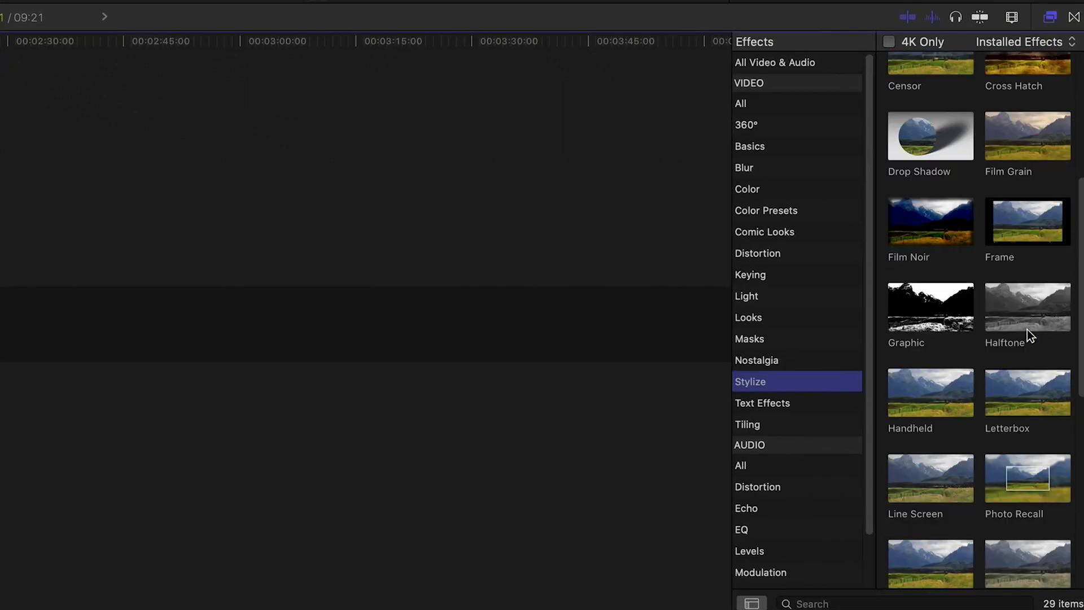
pyautogui.click(1028, 398)
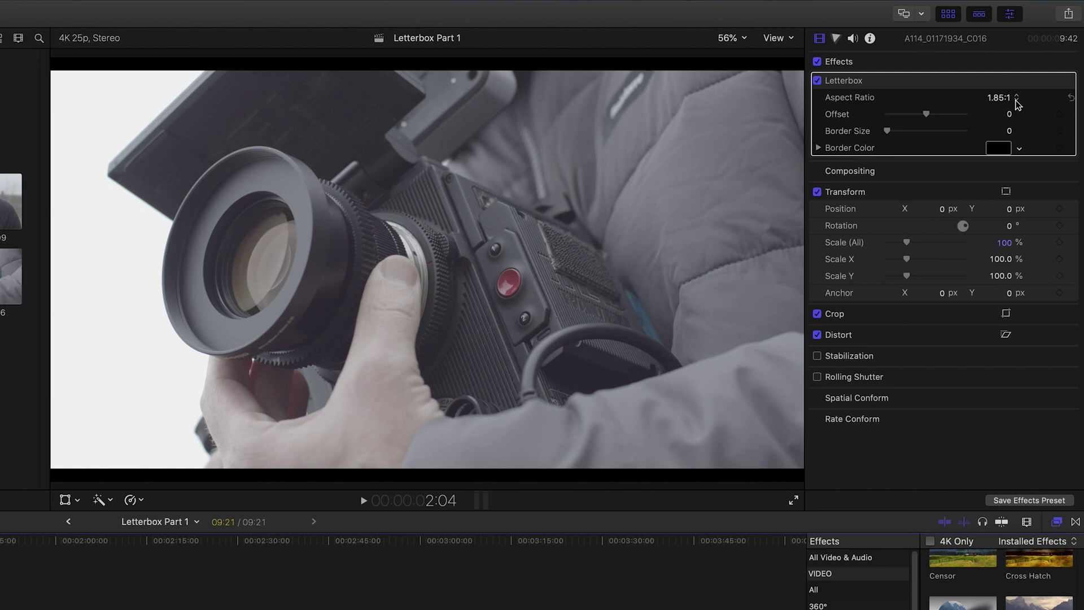
# Step: Try the 1.66:1 and 3.00:1 aspect ratios on the Letterbox effect
pyautogui.click(1016, 99)
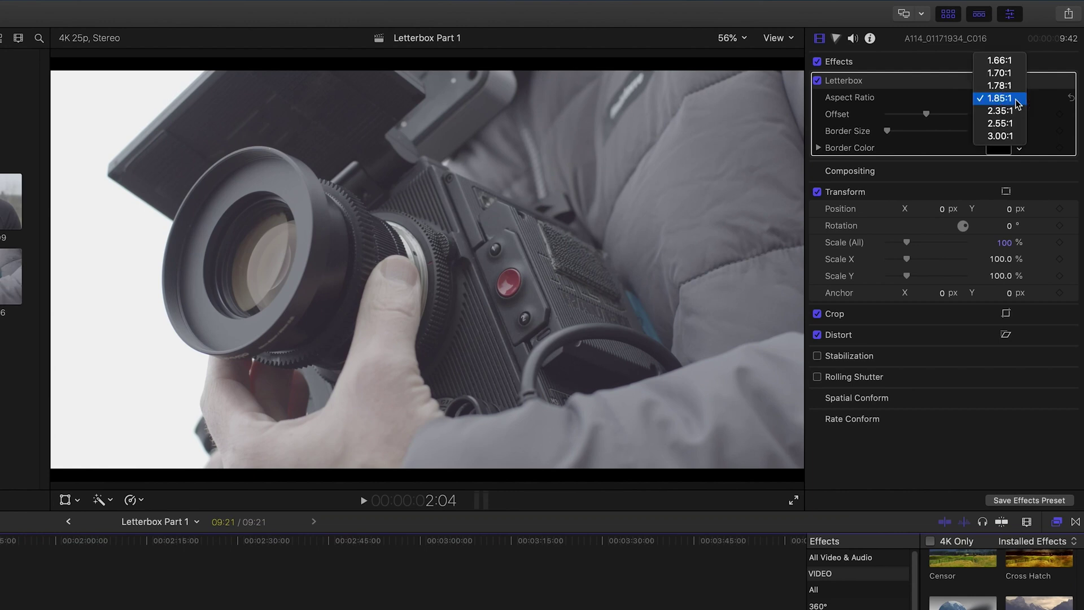
pyautogui.click(1010, 62)
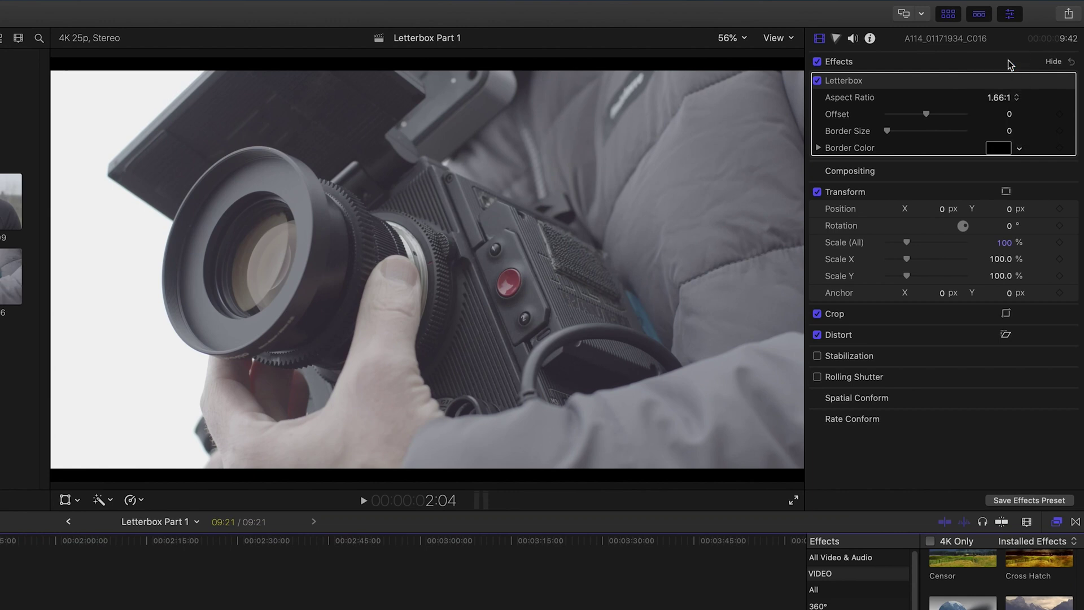
pyautogui.click(1008, 96)
pyautogui.click(1003, 175)
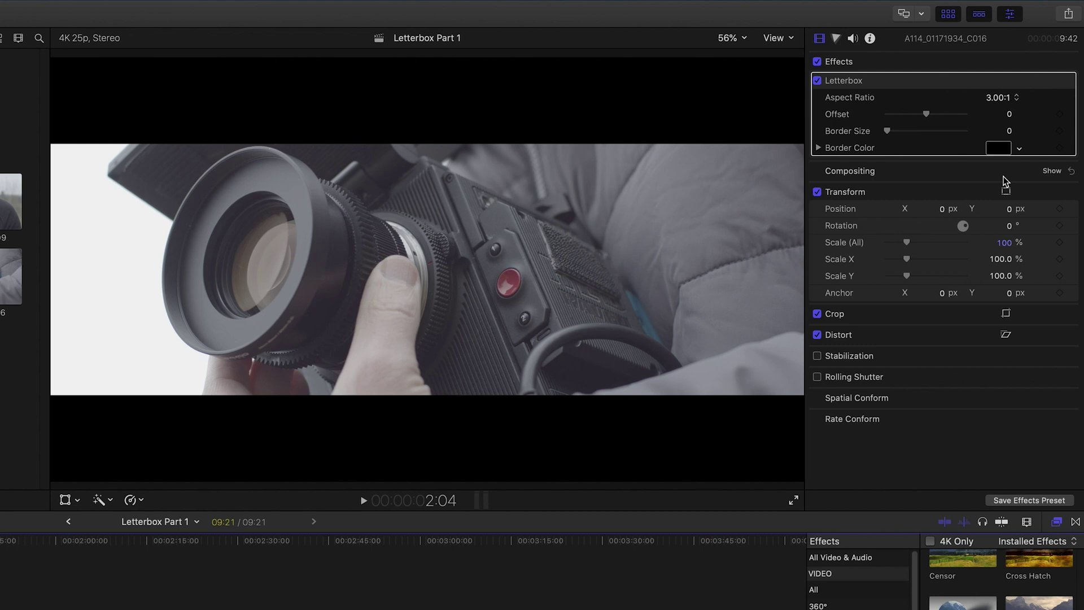
# Step: Set the Letterbox effect's aspect ratio to 2.35:1 and shift its offset to about -0.49
pyautogui.click(1001, 98)
pyautogui.click(999, 73)
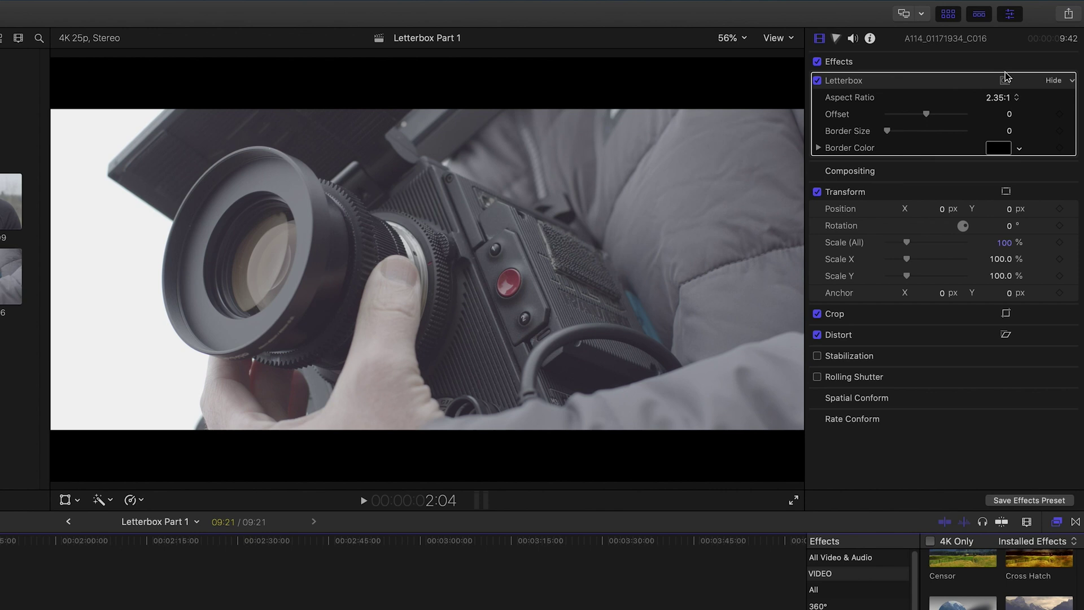
pyautogui.moveTo(928, 116)
pyautogui.mouseDown()
pyautogui.moveTo(946, 114)
pyautogui.moveTo(909, 119)
pyautogui.mouseUp()
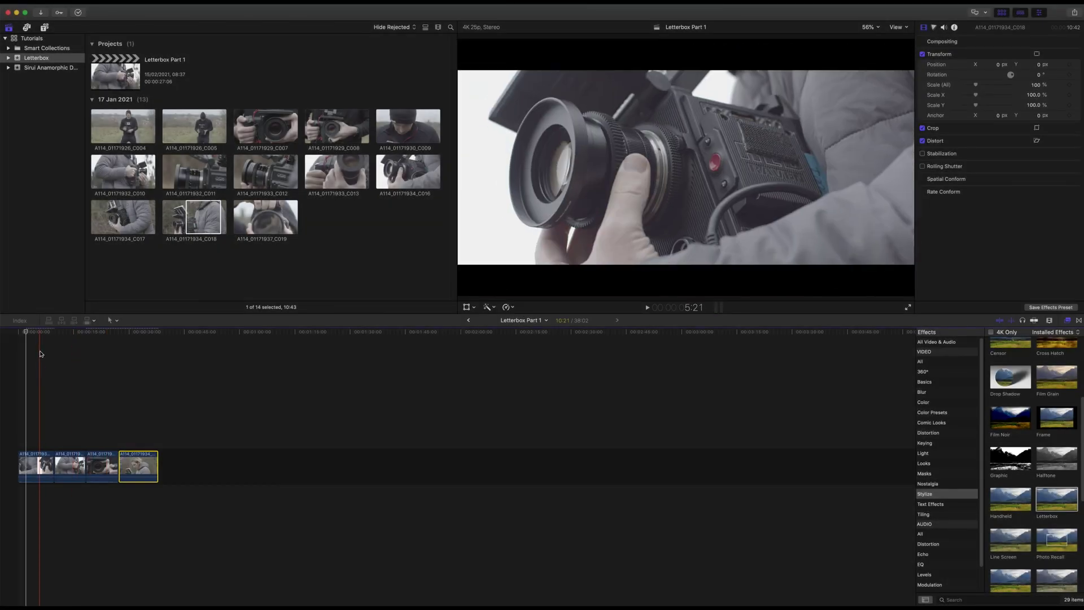
# Step: Copy the letterboxed first clip and paste only its Letterbox effect onto the other three timeline clips as attributes
pyautogui.click(37, 466)
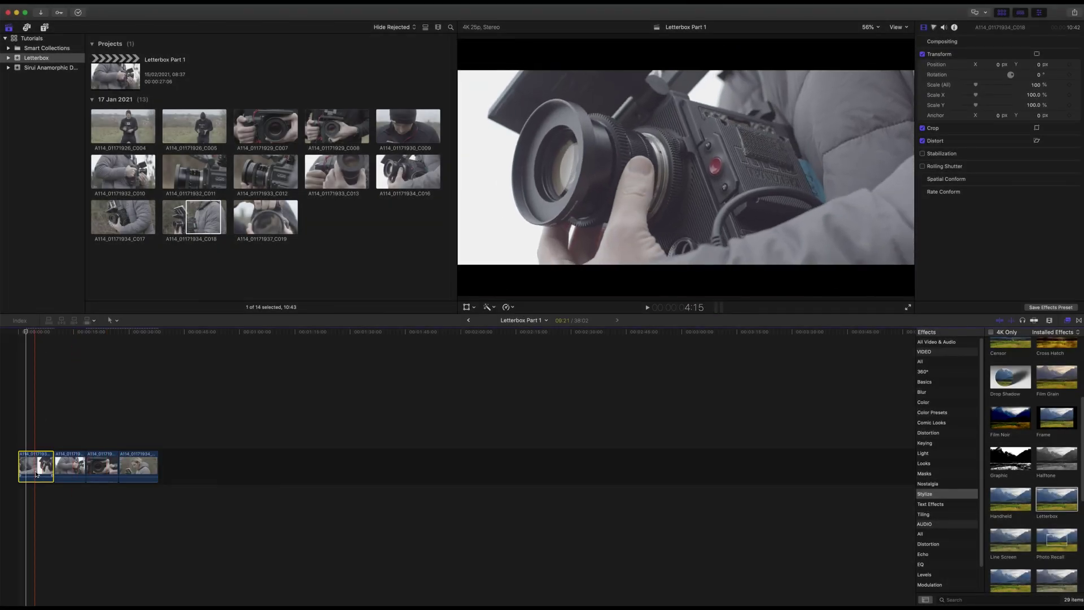
pyautogui.click(105, 2)
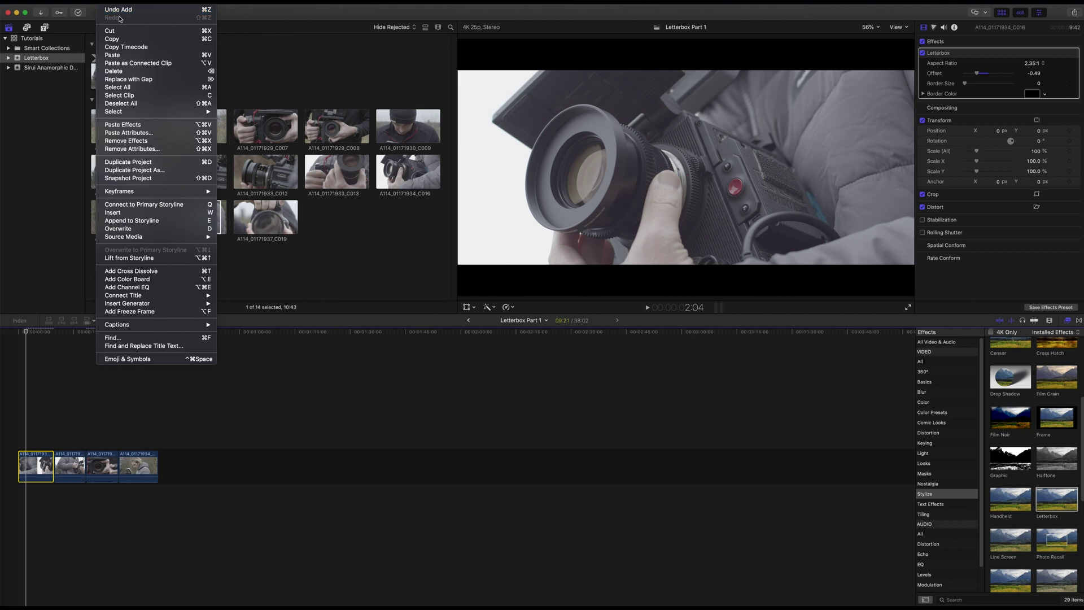
pyautogui.click(132, 40)
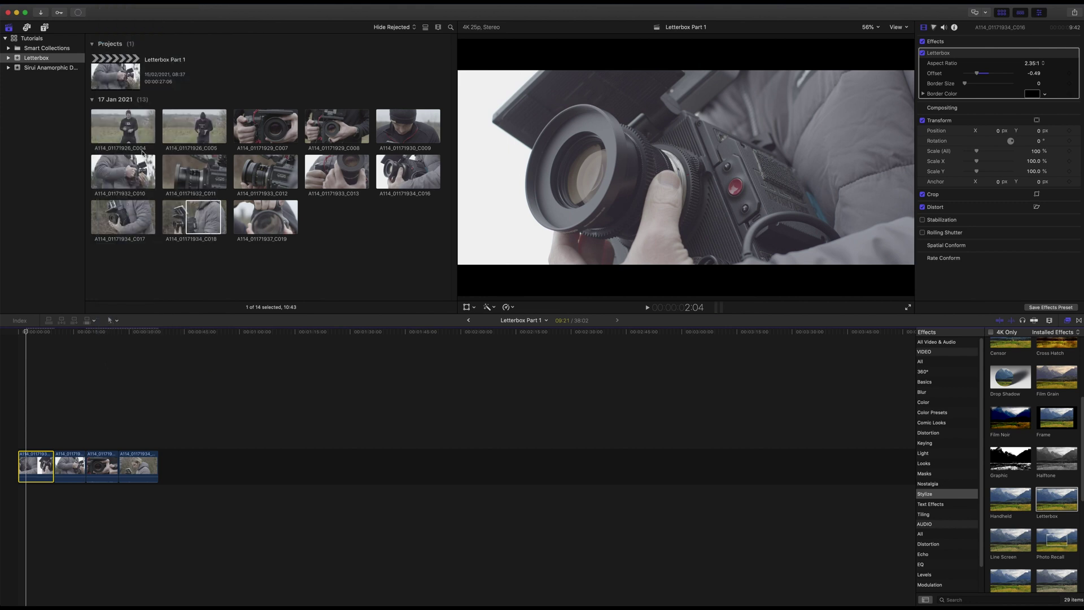
pyautogui.moveTo(201, 414); pyautogui.dragTo(56, 511)
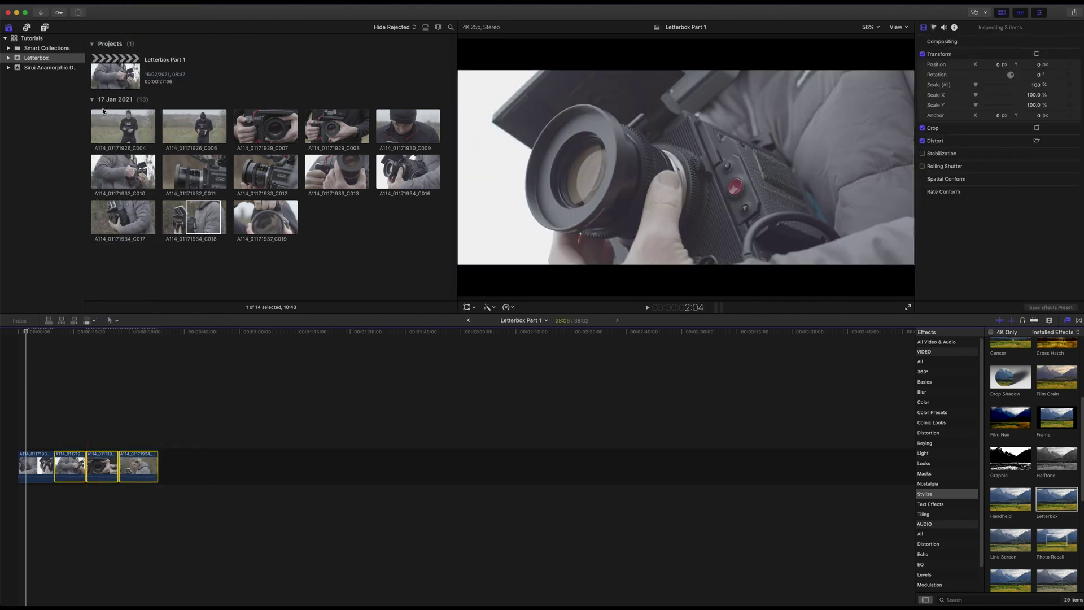
pyautogui.click(109, 3)
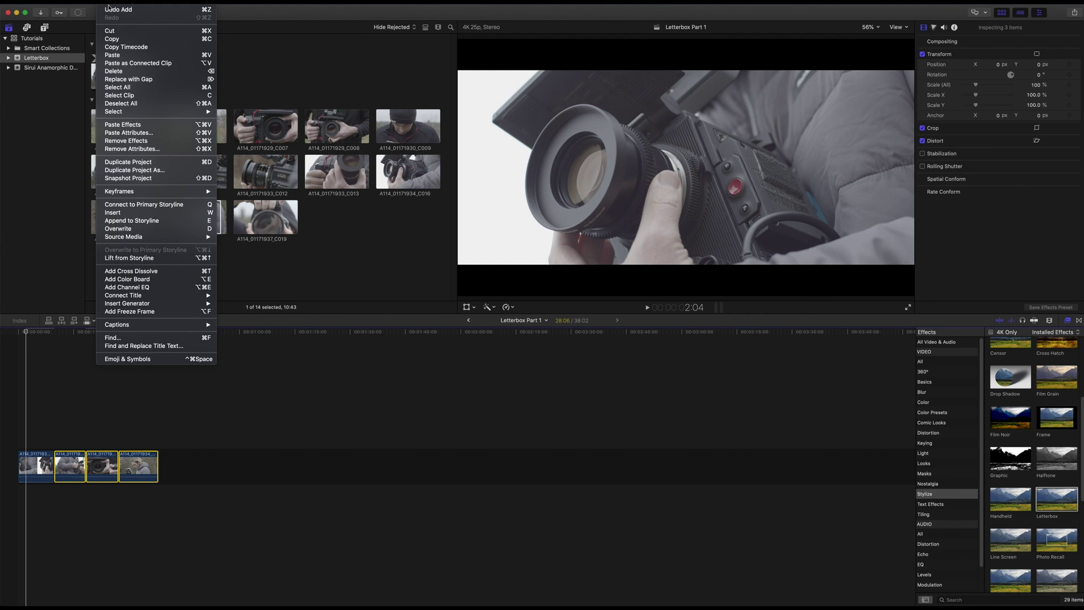
pyautogui.click(182, 133)
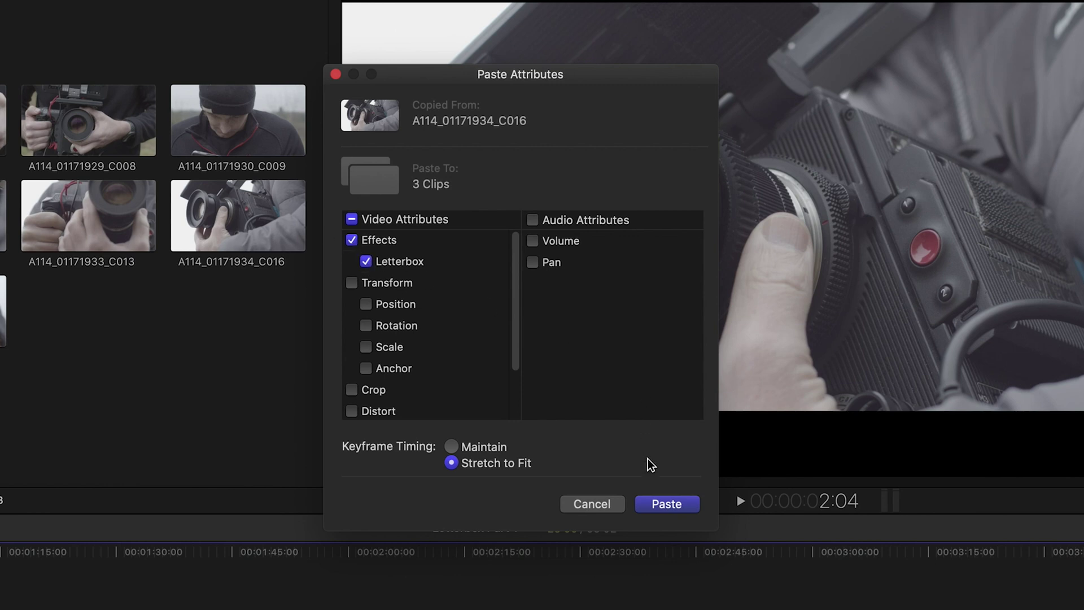
pyautogui.click(665, 506)
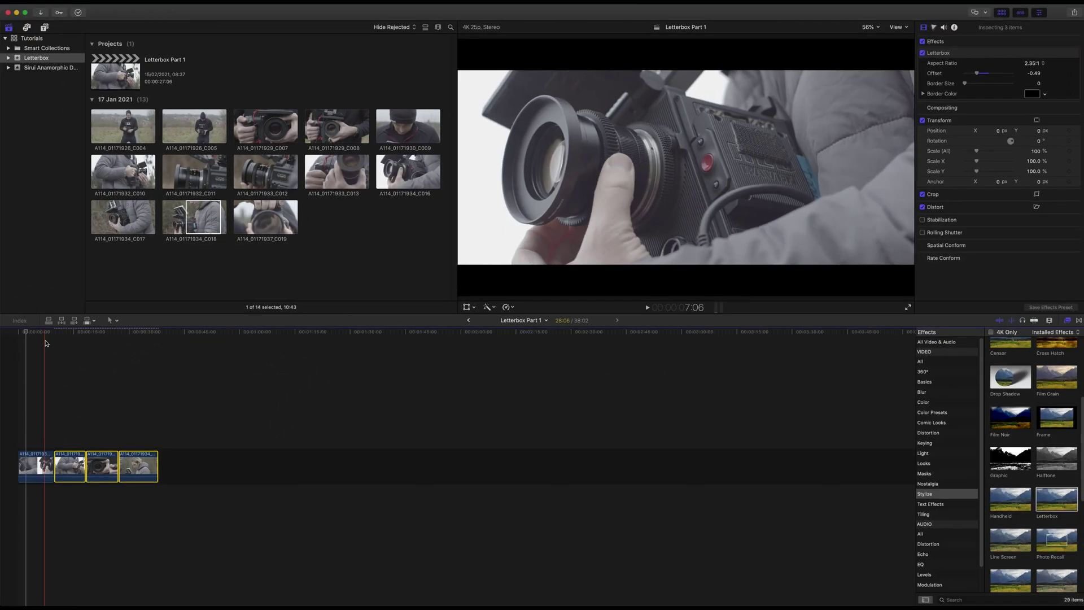
# Step: Preview the Letterbox effect at 3.00:1 once more, then choose a different aspect ratio
pyautogui.click(1033, 63)
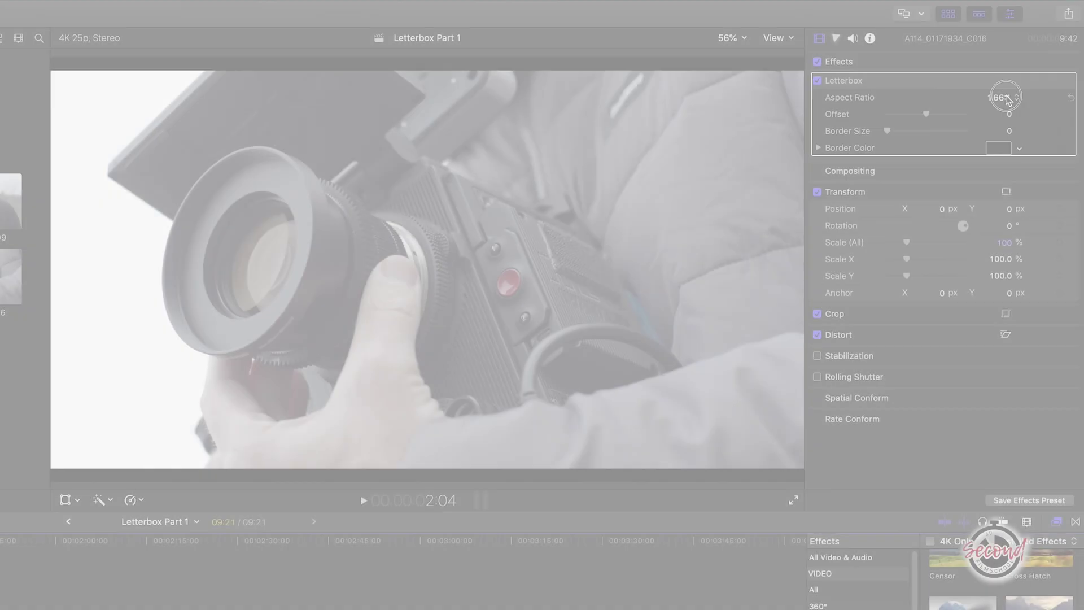
pyautogui.click(1000, 174)
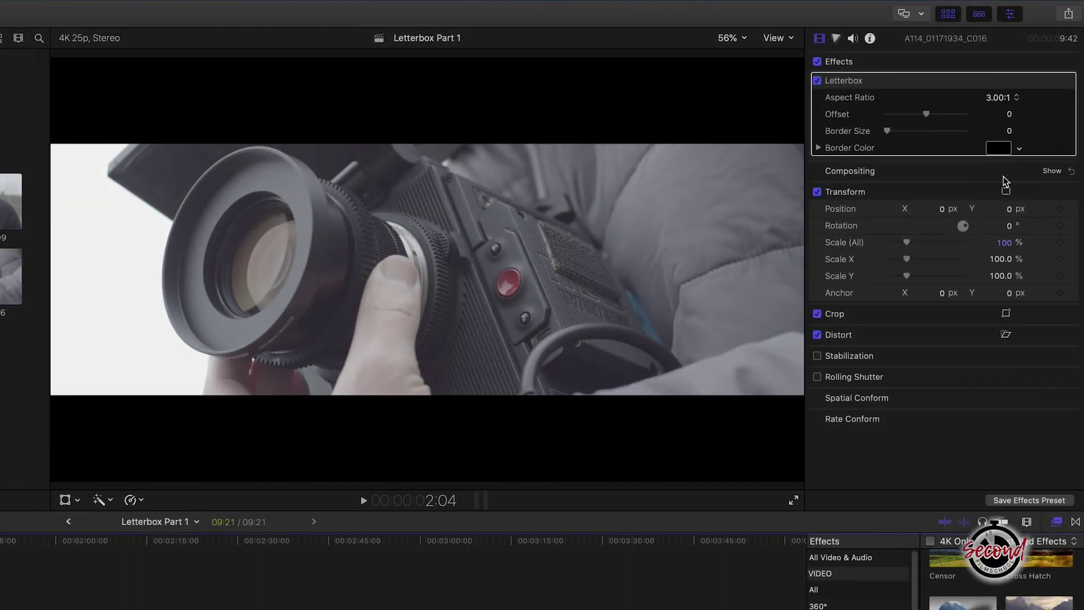
pyautogui.click(1002, 97)
pyautogui.click(1006, 76)
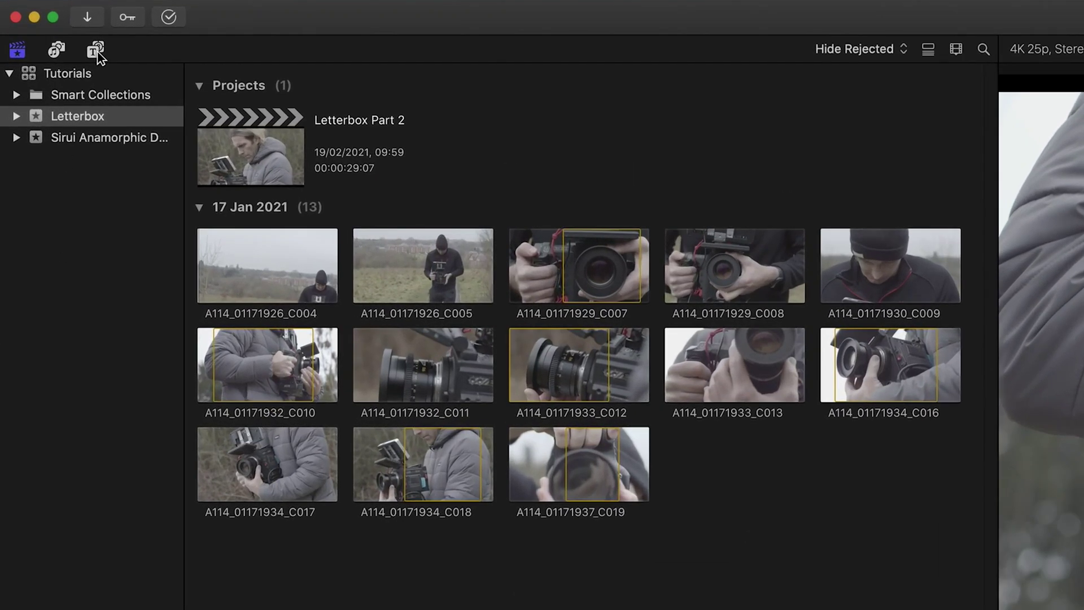
# Step: Place two Custom generators, one stacked over the other, above the first clip in the timeline
pyautogui.click(96, 51)
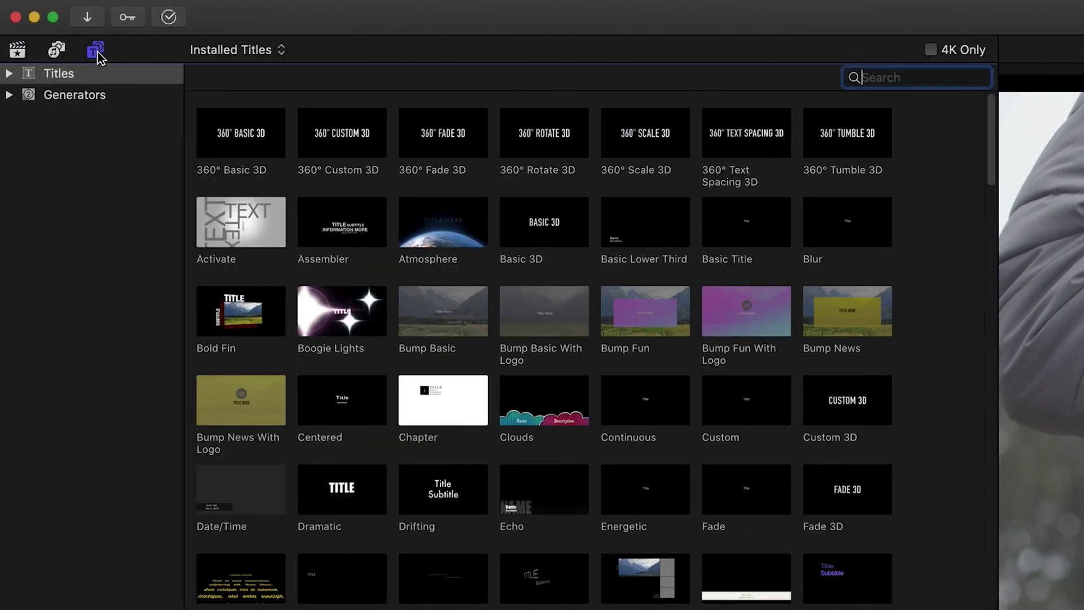
pyautogui.click(81, 96)
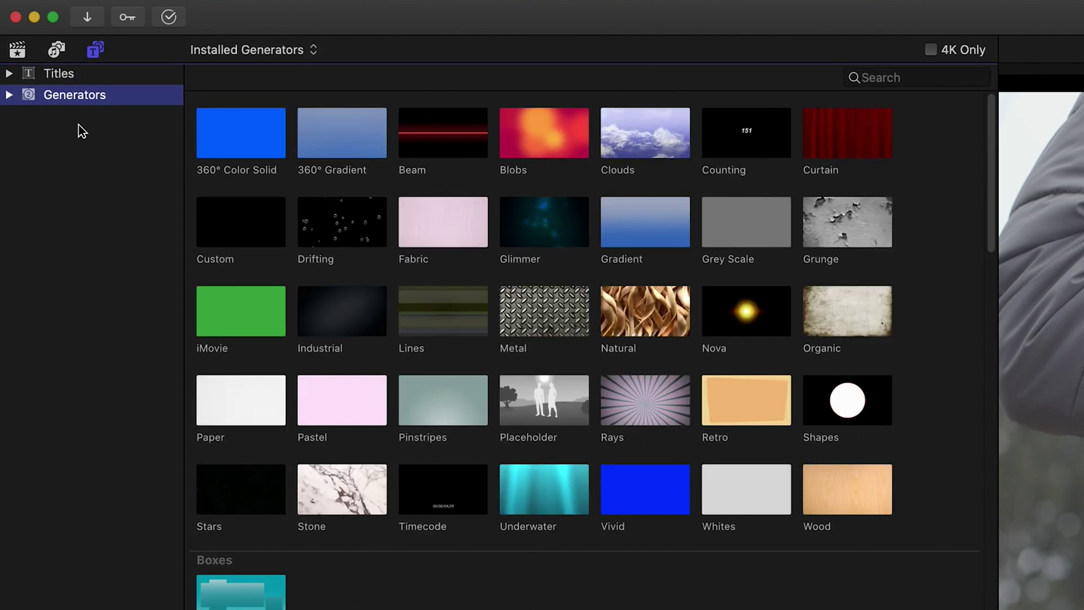
pyautogui.click(236, 235)
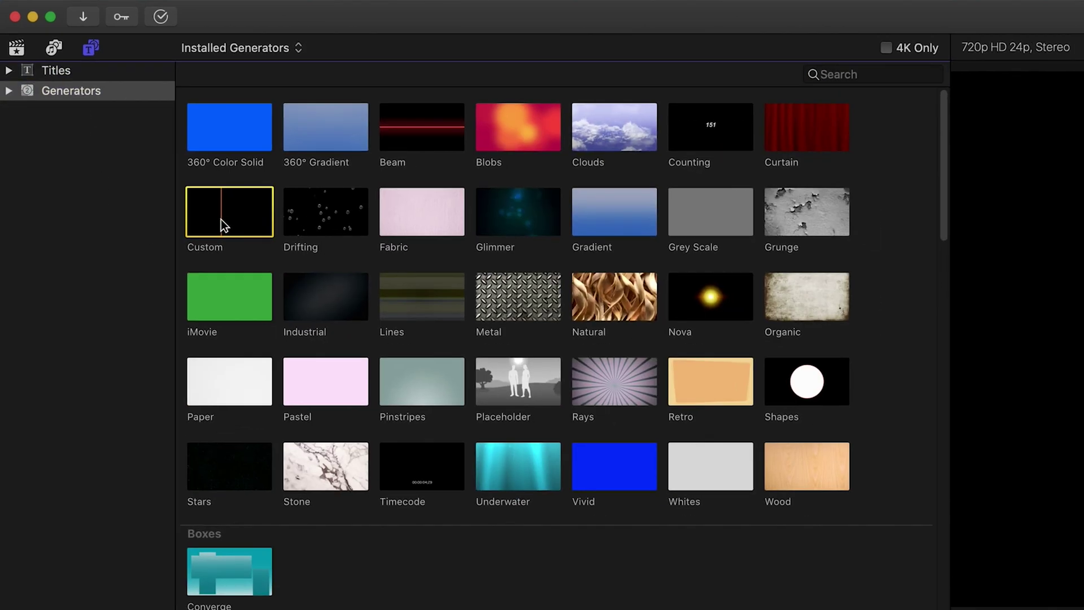
pyautogui.moveTo(234, 231); pyautogui.dragTo(62, 496)
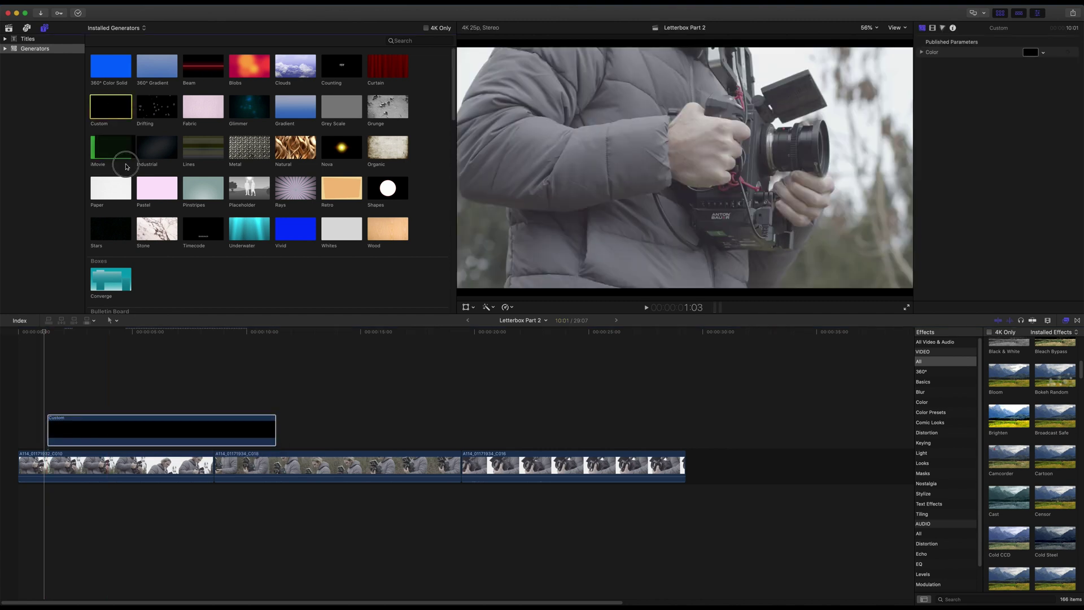
pyautogui.moveTo(125, 167); pyautogui.dragTo(25, 396)
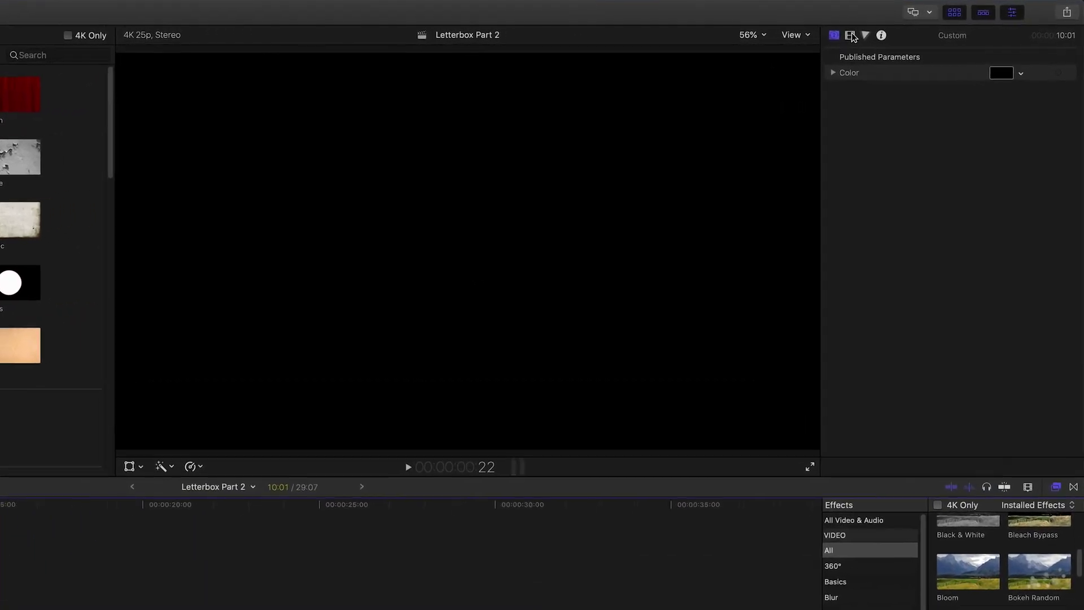
# Step: Crop 1800 px from the top of the upper Custom generator and 1800 px from the bottom of the lower one
pyautogui.click(835, 36)
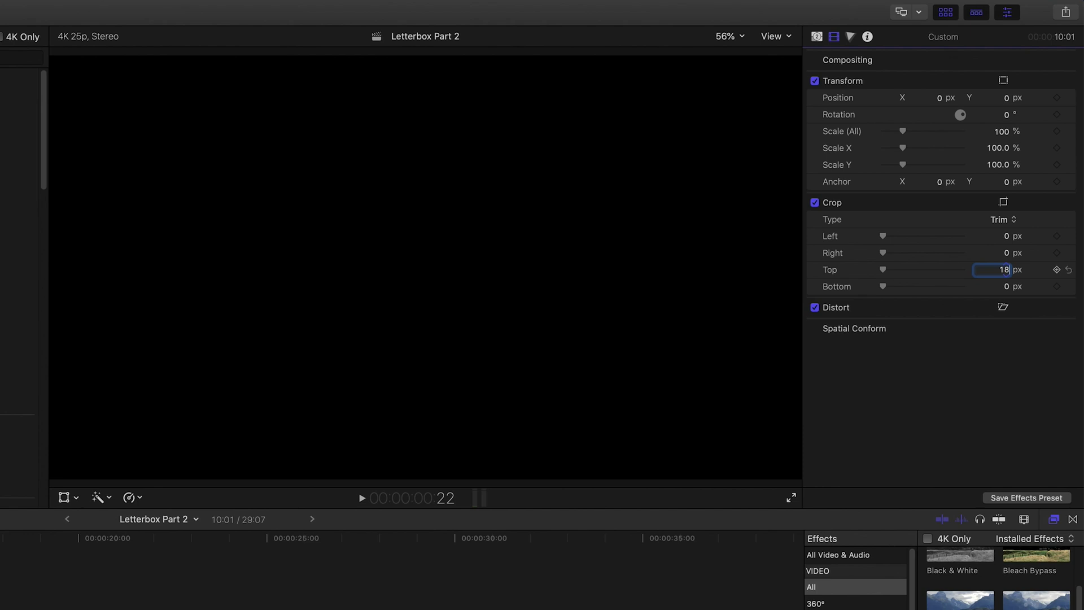
pyautogui.press('Return')
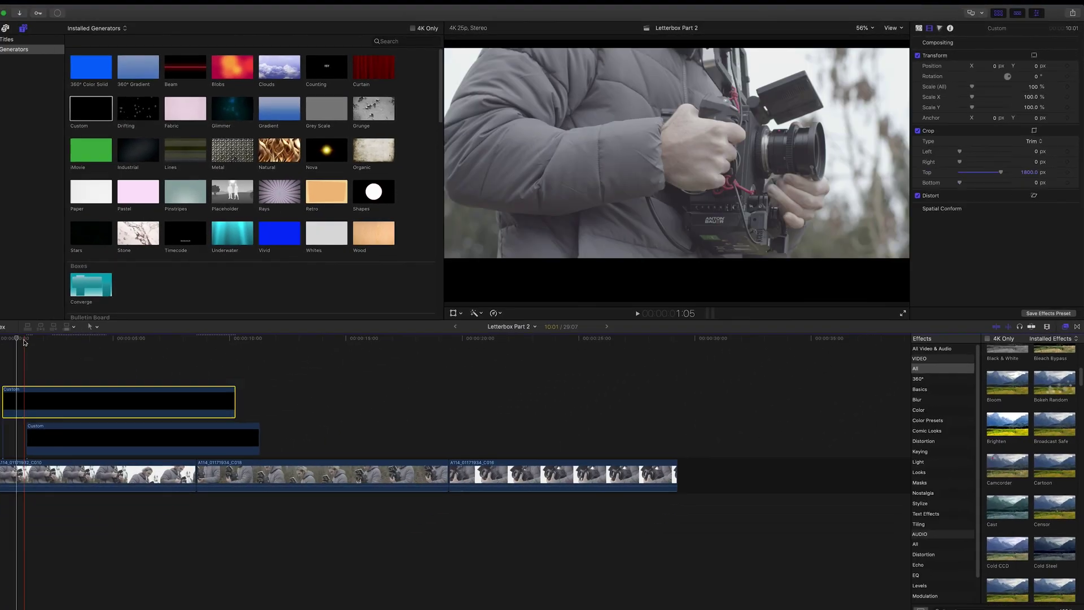
pyautogui.click(68, 431)
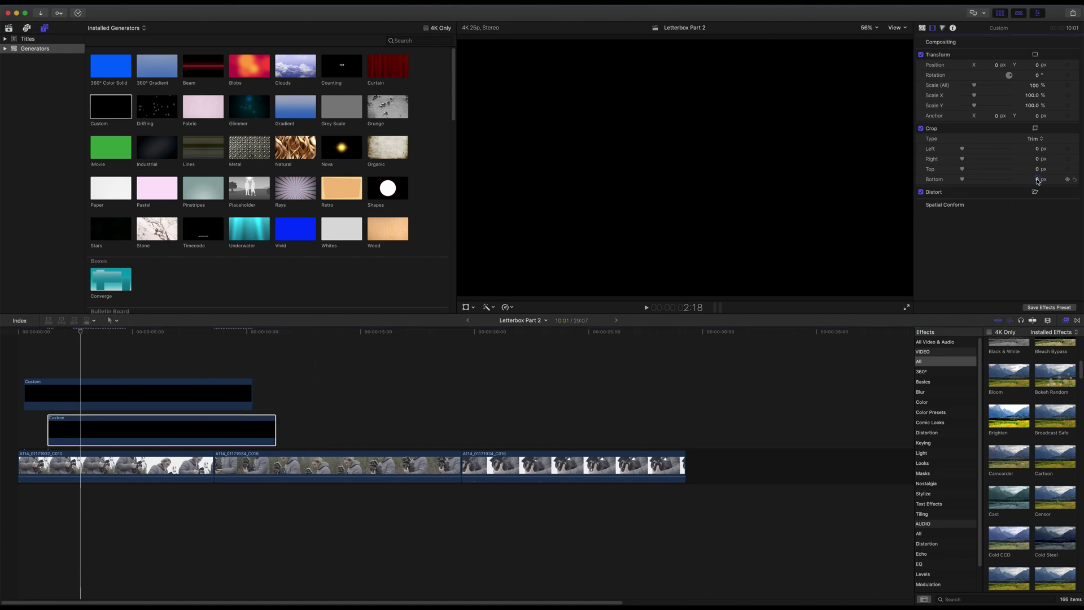
pyautogui.write('1800')
pyautogui.press('Return')
pyautogui.press('space')
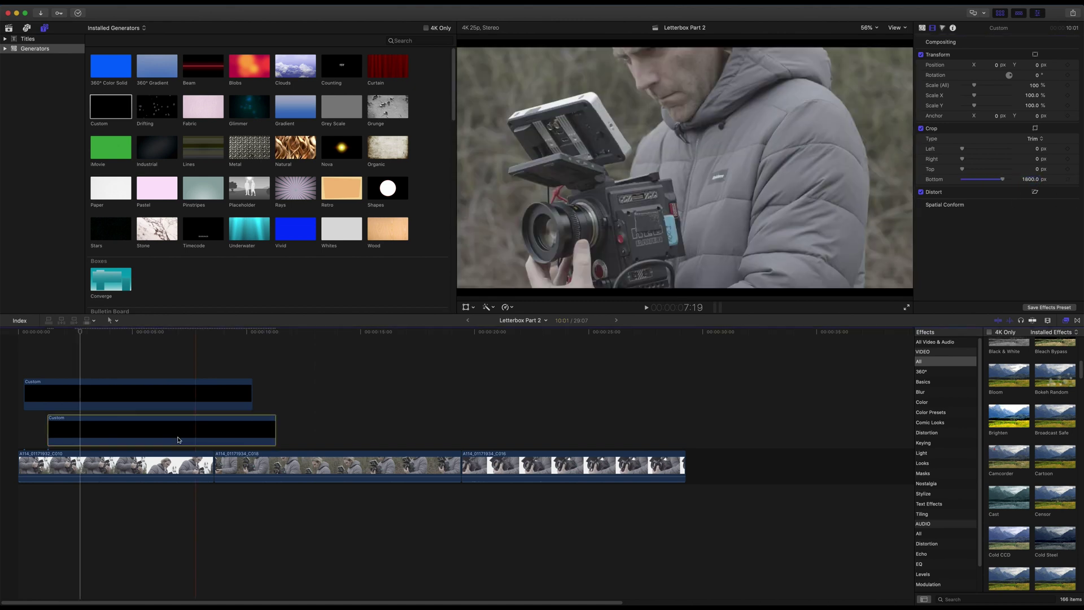
# Step: Set the upper Custom generator's top crop and the lower one's bottom crop to 2000 px
pyautogui.moveTo(128, 332); pyautogui.dragTo(99, 329)
pyautogui.click(99, 392)
pyautogui.write('2')
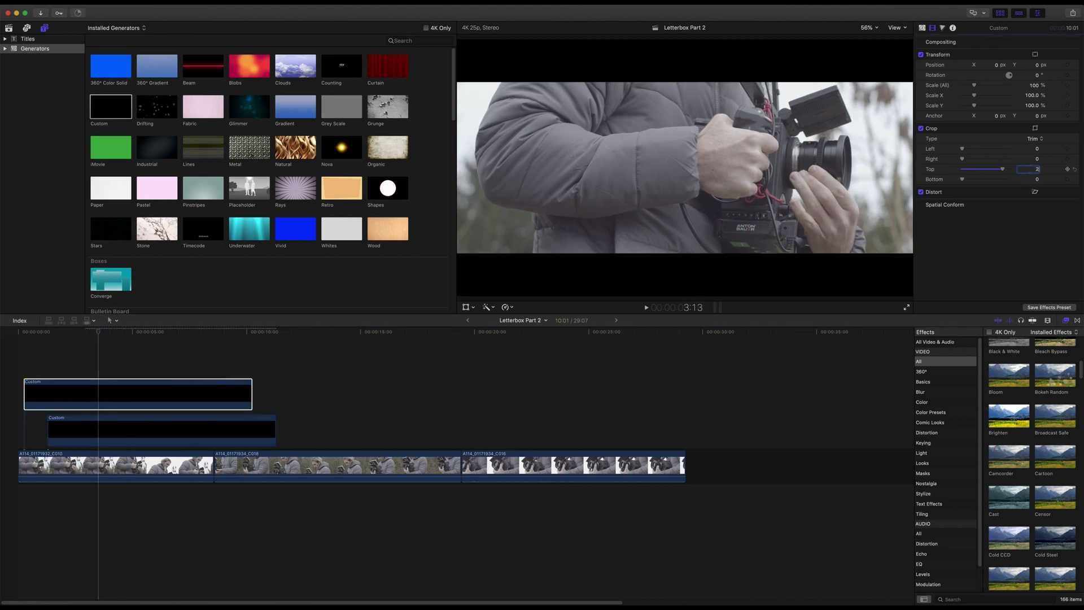
pyautogui.write('000')
pyautogui.press('Return')
pyautogui.click(161, 429)
pyautogui.write('2000')
pyautogui.press('Return')
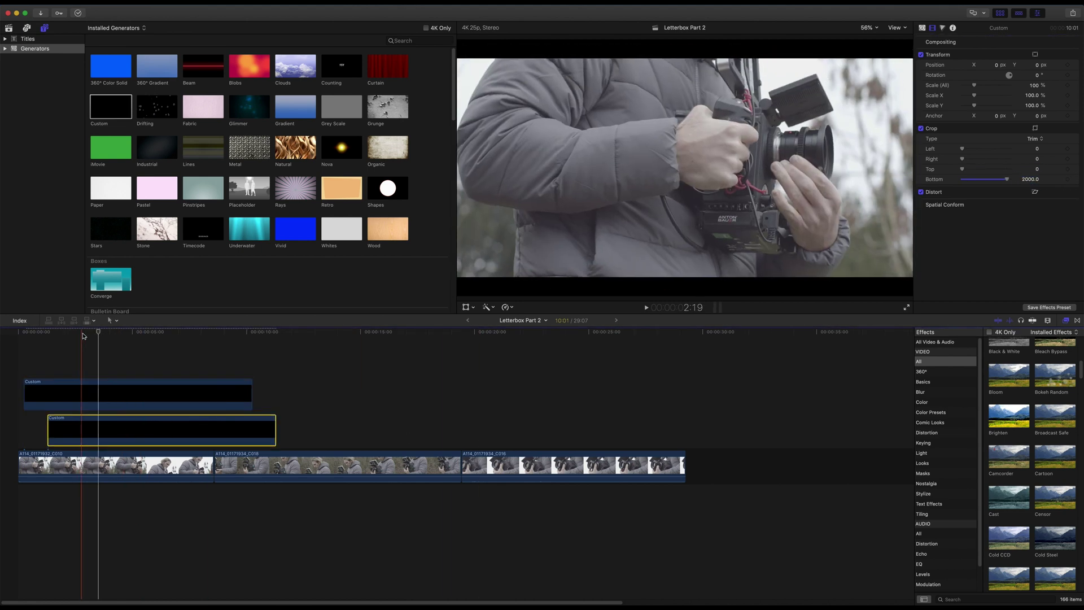
# Step: Extend the upper Custom generator to the end of the last clip and the lower one back to the first clip's start
pyautogui.moveTo(85, 333); pyautogui.dragTo(117, 333)
pyautogui.moveTo(252, 394); pyautogui.dragTo(685, 394)
pyautogui.moveTo(48, 429); pyautogui.dragTo(18, 429)
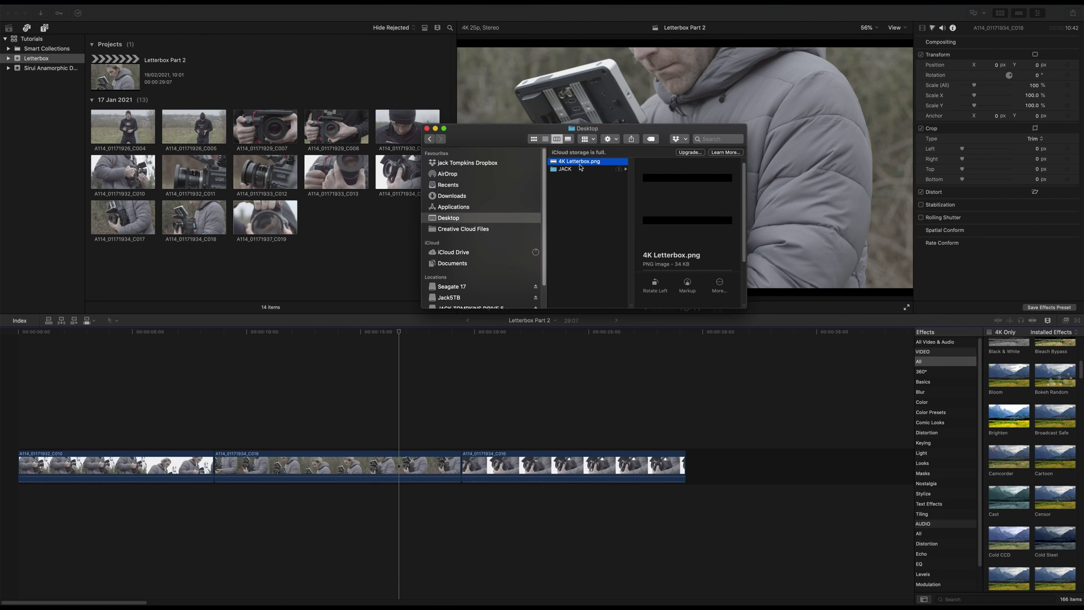
# Step: Add the 4K Letterbox.png image from the Desktop folder to the timeline above the clips
pyautogui.moveTo(552, 169); pyautogui.dragTo(238, 426)
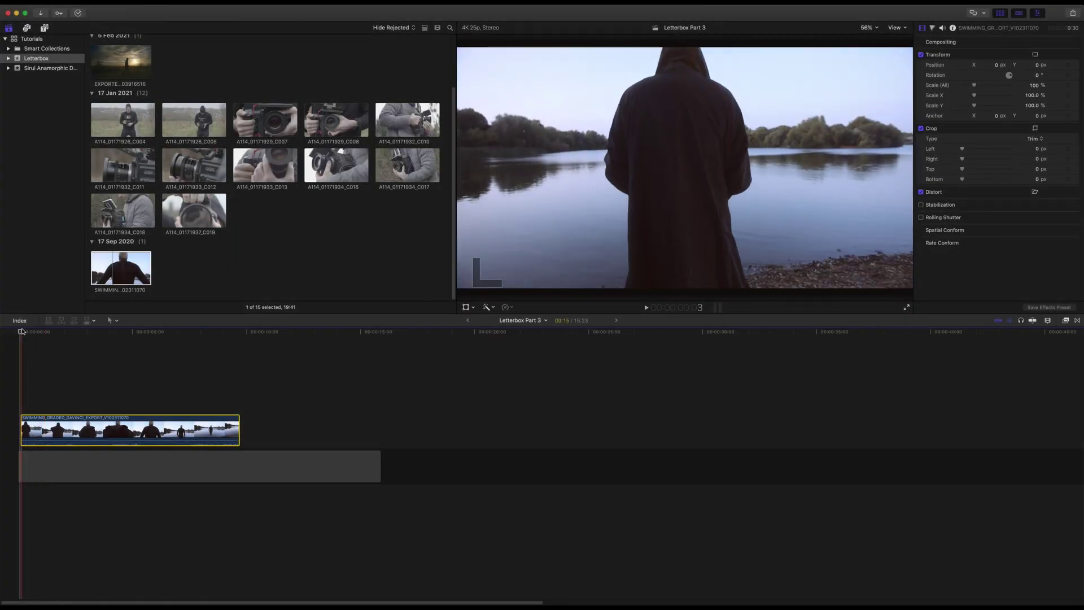
# Step: Crop the swimming clip by 200 px at the top and 200 px at the bottom
pyautogui.moveTo(23, 332); pyautogui.dragTo(57, 335)
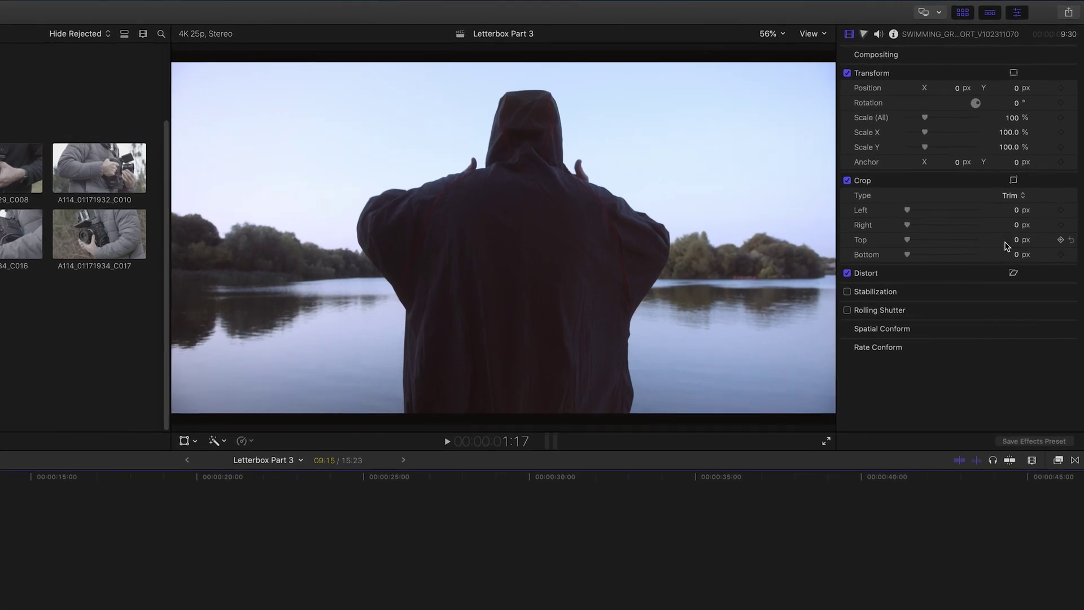
pyautogui.click(1037, 169)
pyautogui.write('200')
pyautogui.press('Tab')
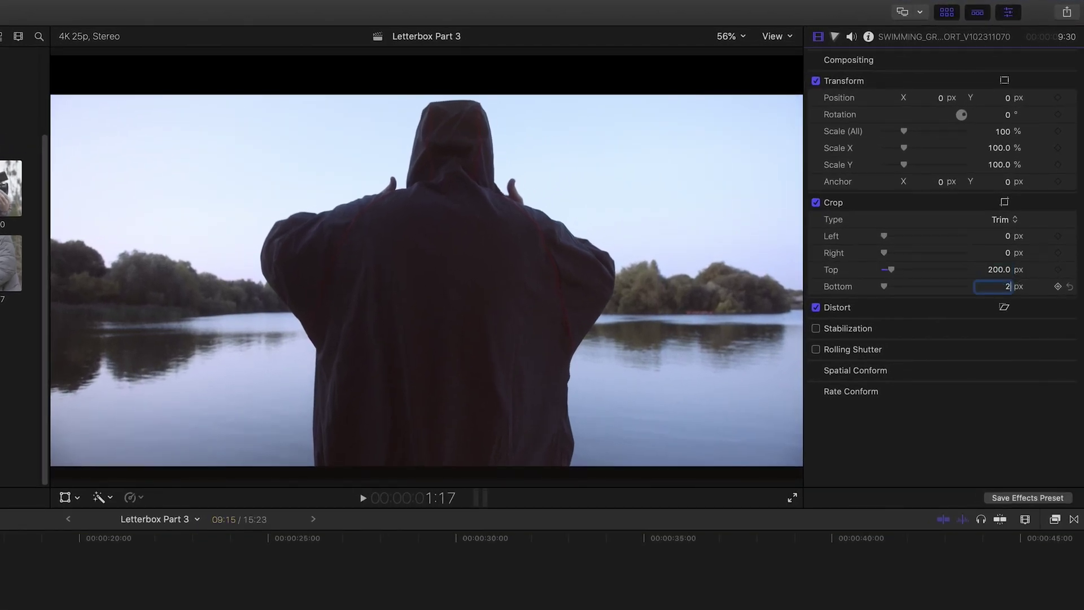
pyautogui.write('200')
pyautogui.press('Return')
# Step: Add keyframes for the swimming clip's top and bottom crop at 2:00, and move the playhead to about 3:16
pyautogui.moveTo(0, 353)
pyautogui.mouseDown()
pyautogui.moveTo(12, 353)
pyautogui.moveTo(1, 353)
pyautogui.mouseUp()
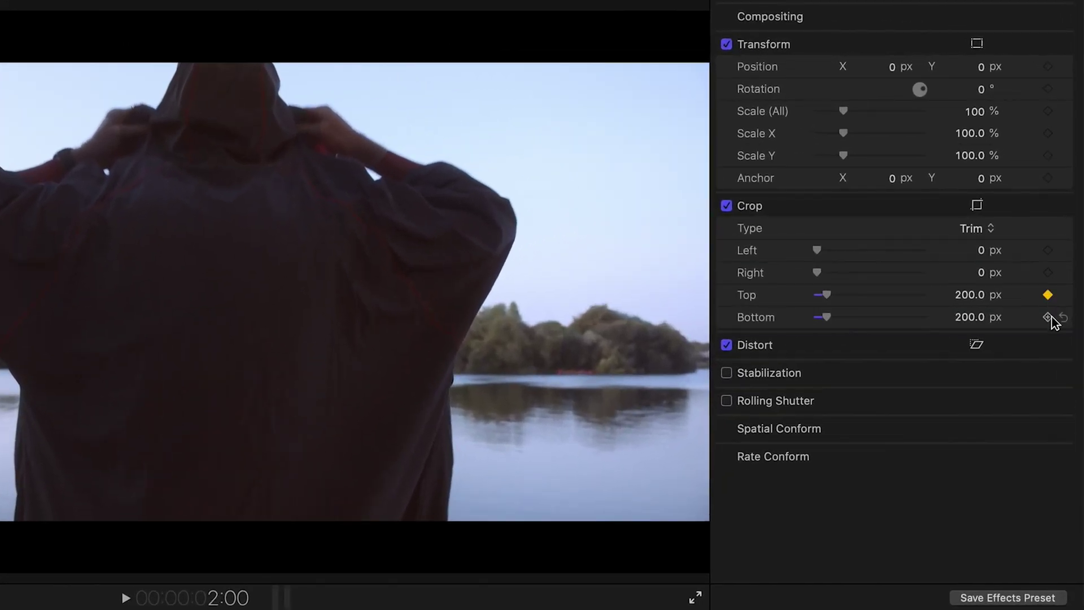
pyautogui.click(1048, 318)
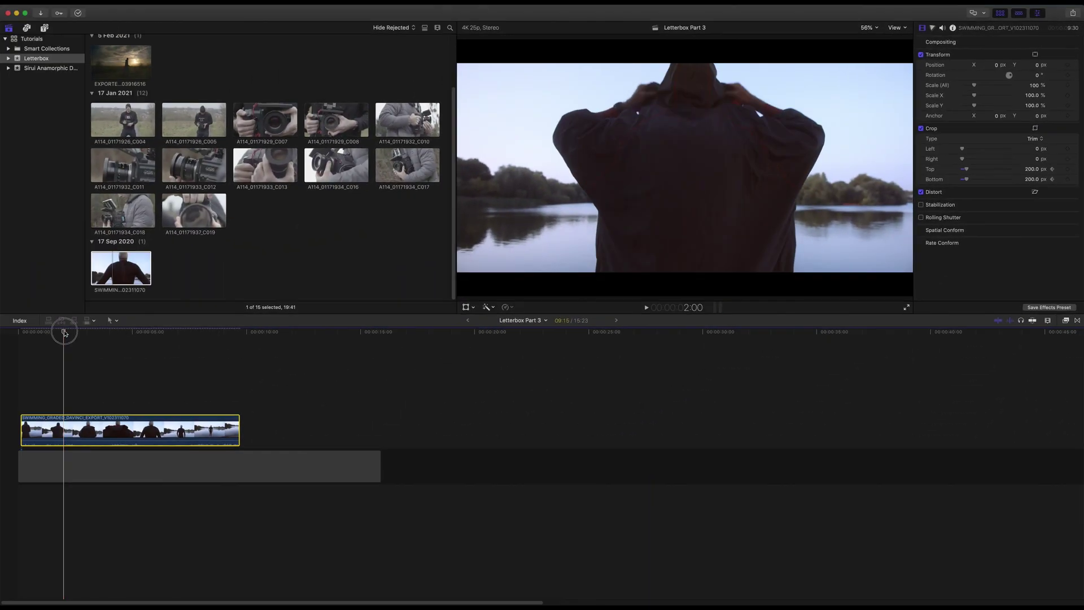
pyautogui.moveTo(67, 331); pyautogui.dragTo(102, 333)
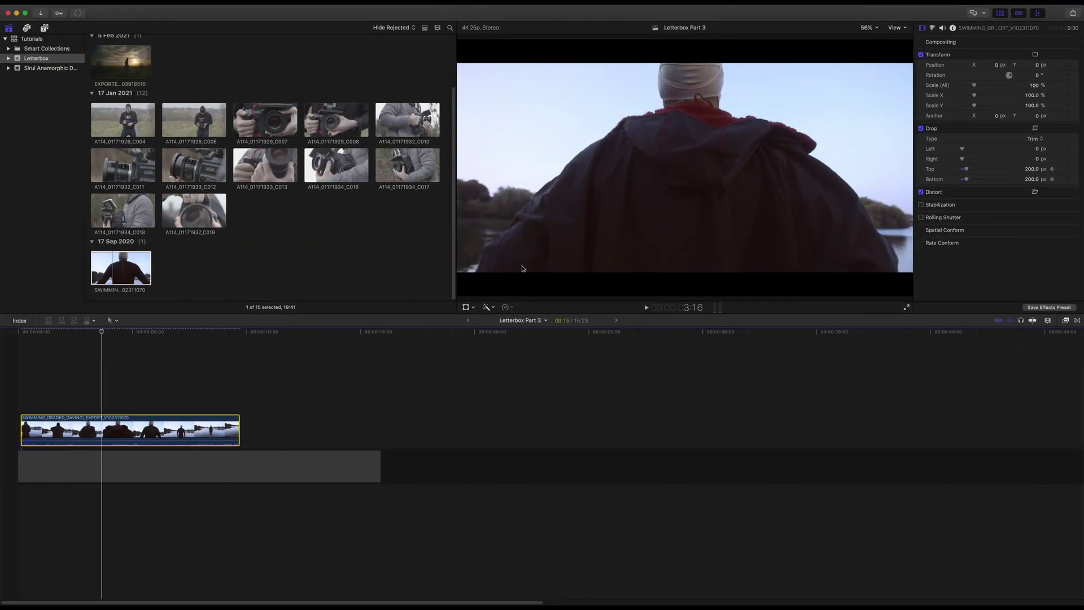
# Step: Set the swimming clip's top and bottom crop to 0 px at 3:16 and play the animation back from about 1:14
pyautogui.press('Tab')
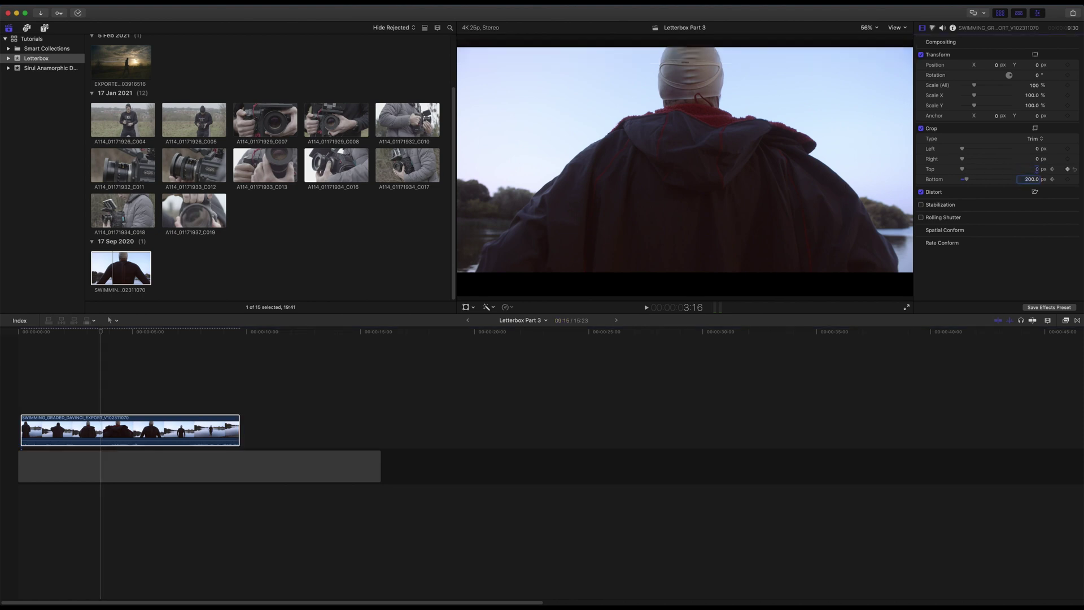
pyautogui.write('0')
pyautogui.press('Return')
pyautogui.press('super+z')
pyautogui.press('super+z')
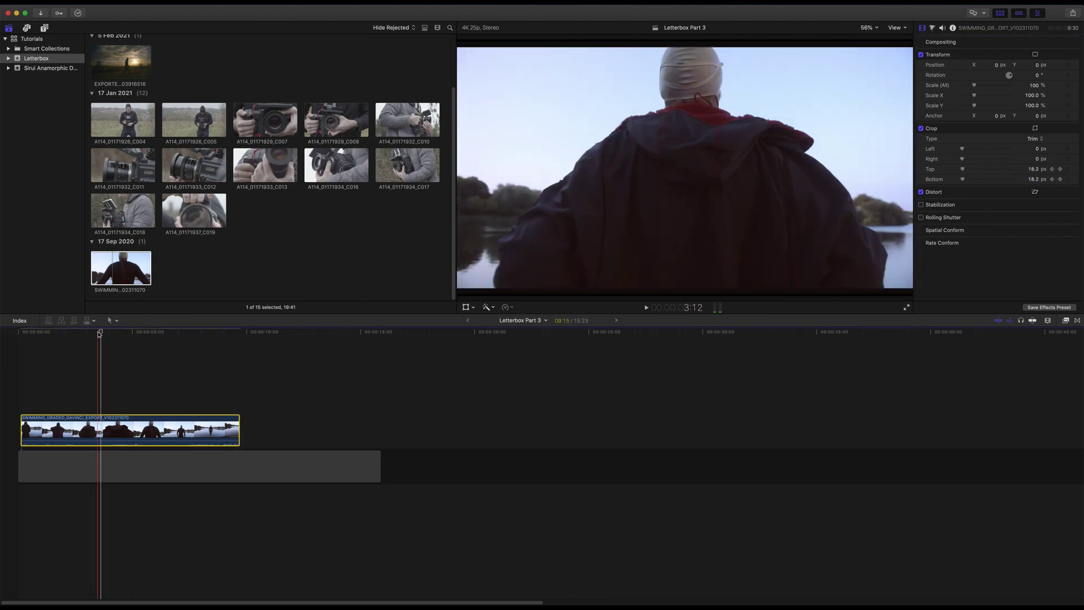
pyautogui.moveTo(101, 333); pyautogui.dragTo(55, 340)
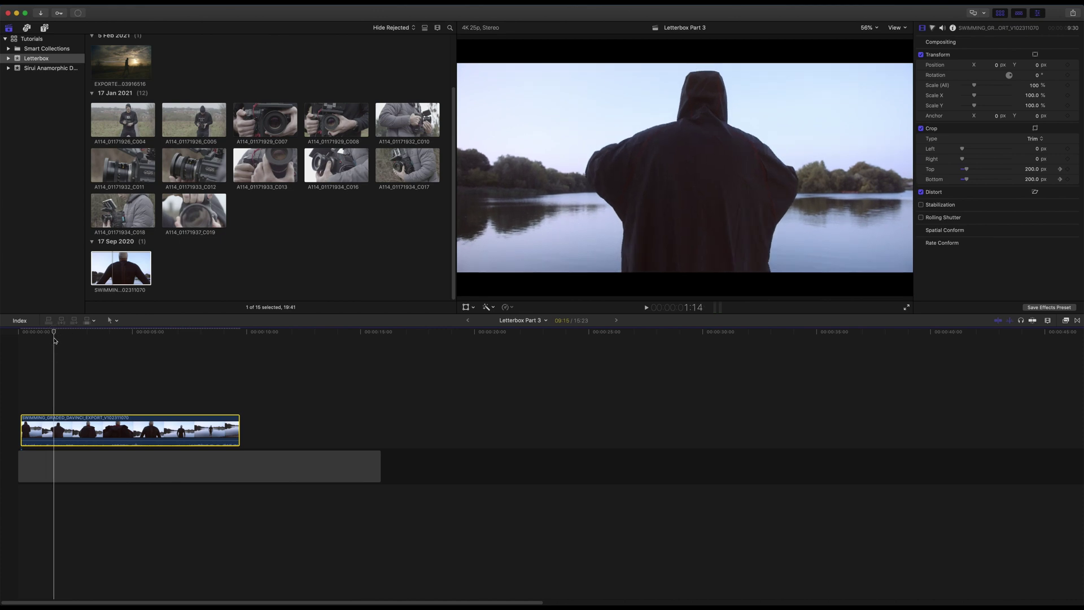
pyautogui.press('space')
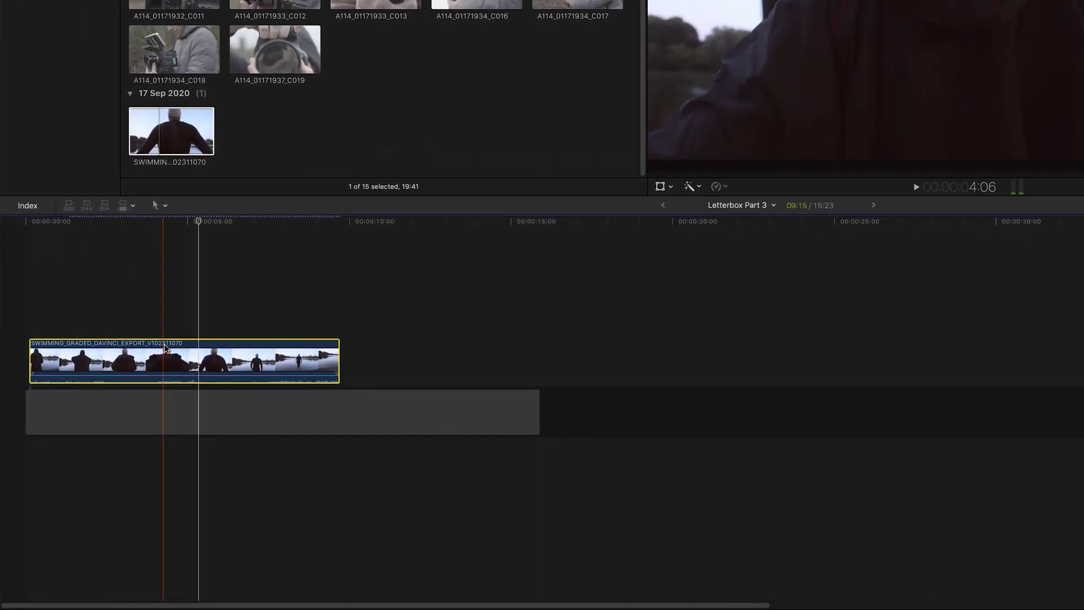
# Step: Show the swimming clip's video animation, shift its second Trim keyframe to just past the 5-second mark, and play back the slower animation
pyautogui.rightClick(121, 427)
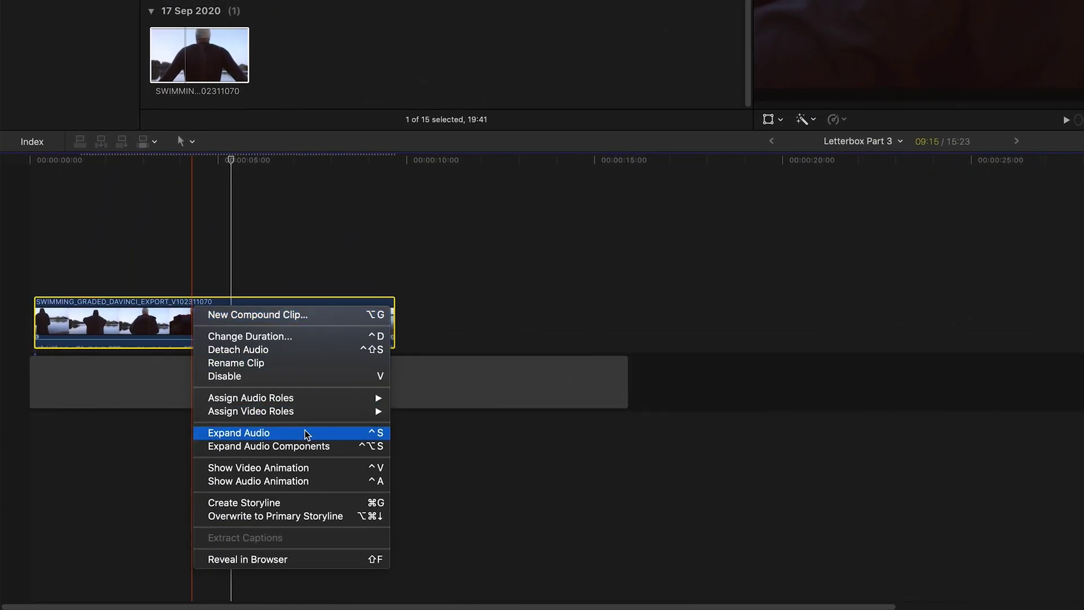
pyautogui.click(324, 468)
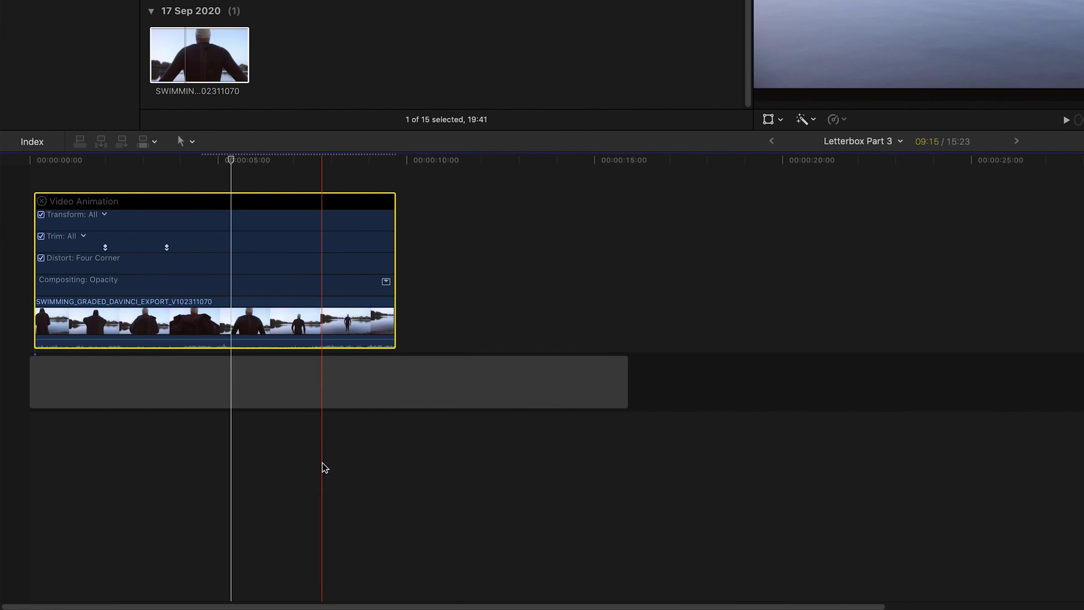
pyautogui.click(167, 249)
pyautogui.moveTo(167, 248); pyautogui.dragTo(237, 247)
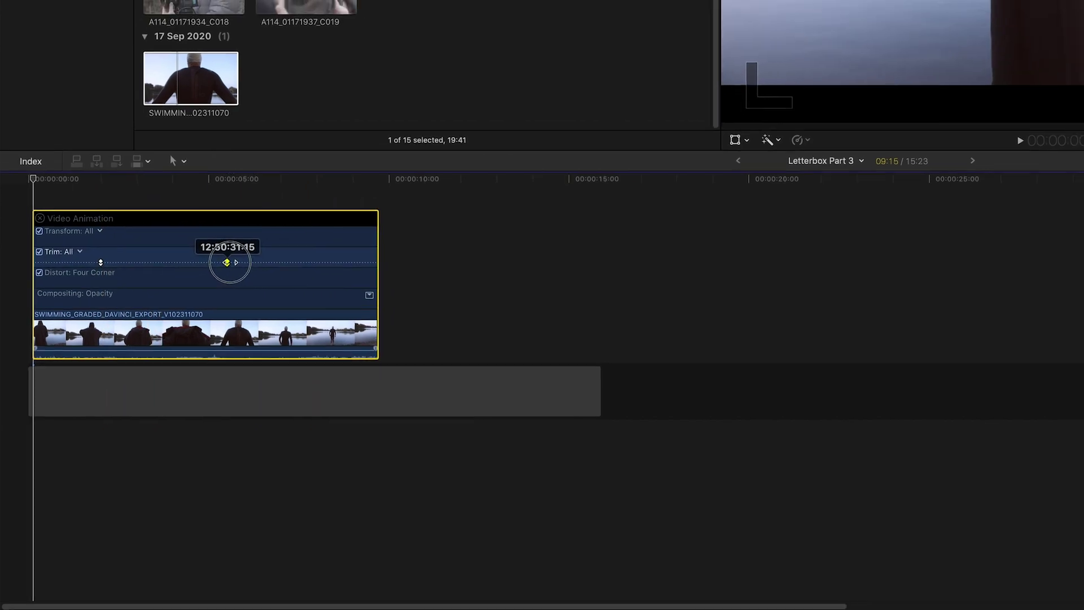
pyautogui.click(113, 185)
pyautogui.press('space')
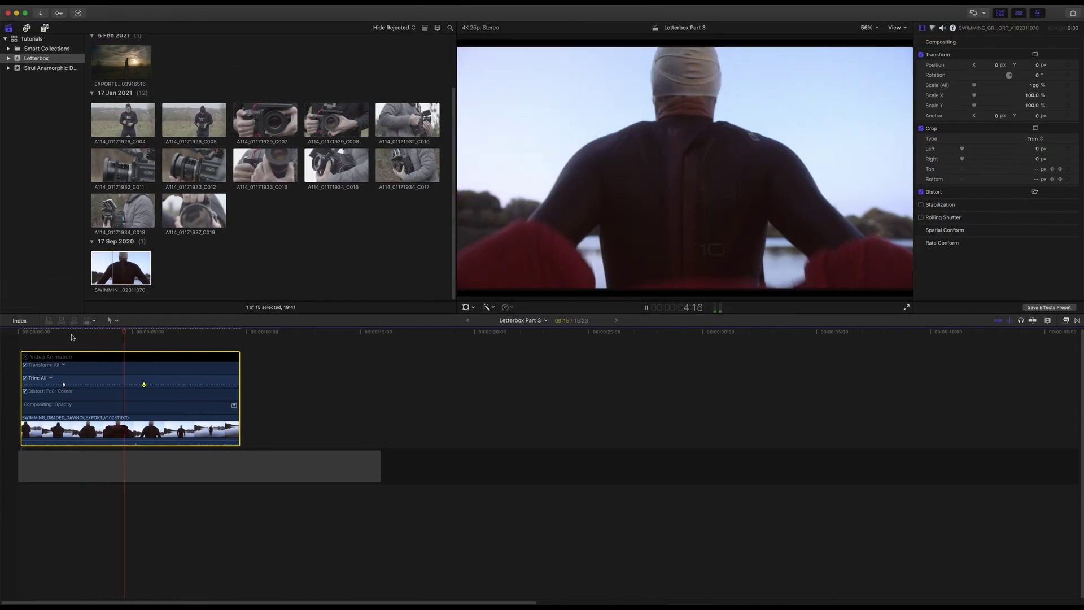
pyautogui.press('space')
pyautogui.moveTo(143, 386); pyautogui.dragTo(141, 386)
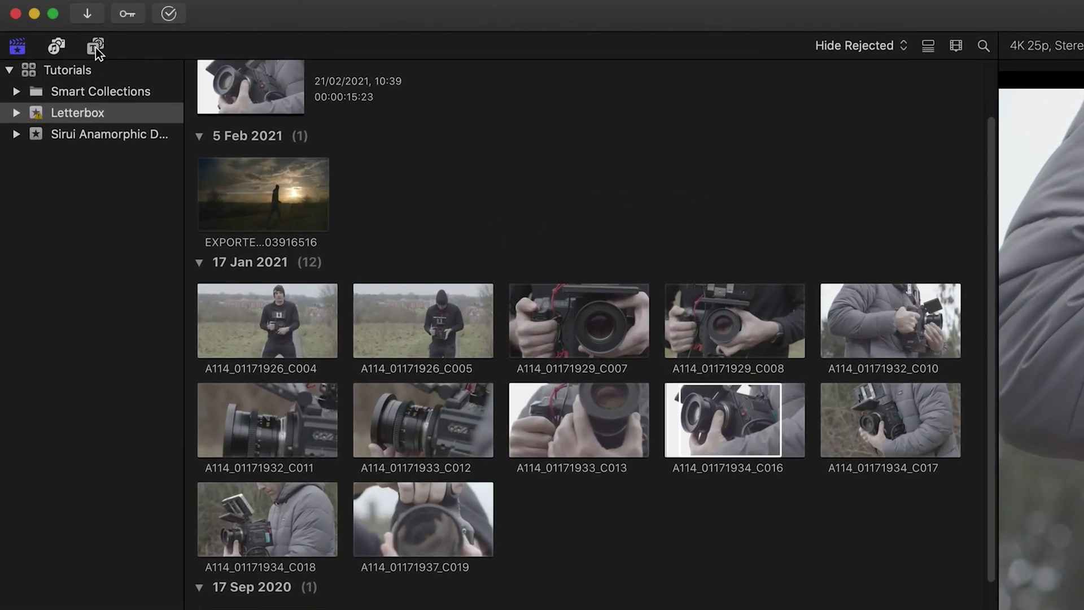
# Step: Add two Custom generators stacked above the camera clips in the Letterbox Part 4 timeline
pyautogui.click(71, 38)
pyautogui.click(56, 73)
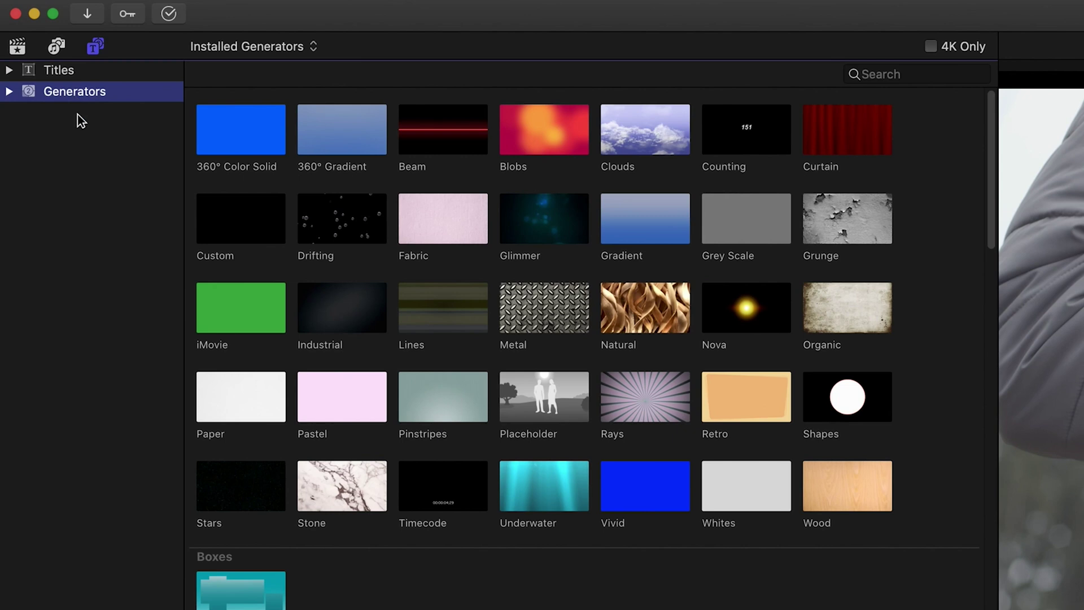
pyautogui.click(233, 223)
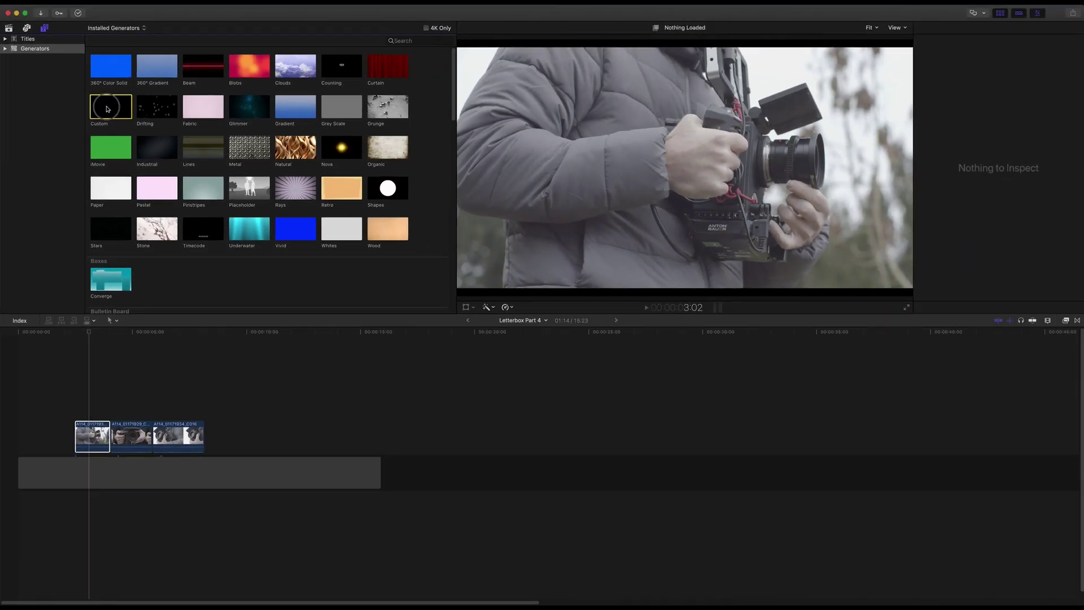
pyautogui.moveTo(108, 109); pyautogui.dragTo(81, 370)
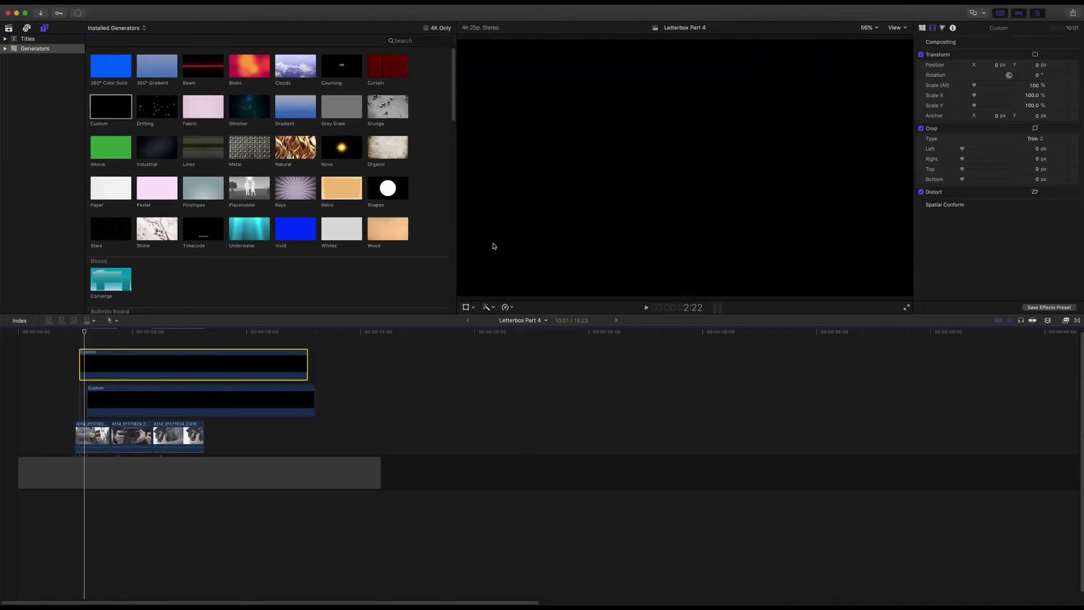
# Step: Crop the upper Custom generator by 1800 px at the top
pyautogui.click(1036, 169)
pyautogui.write('1800')
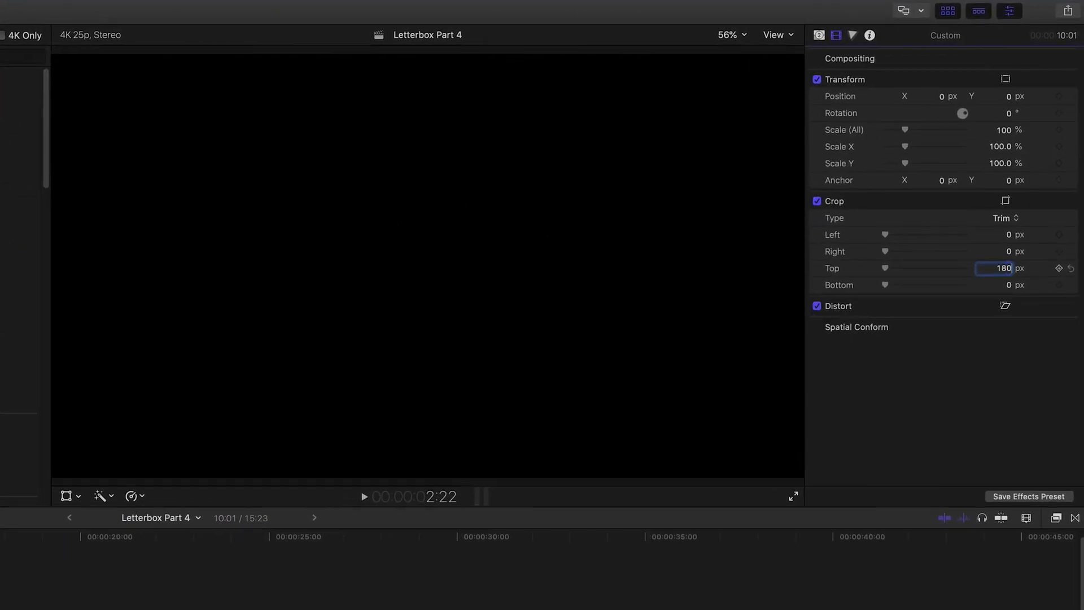
pyautogui.press('Return')
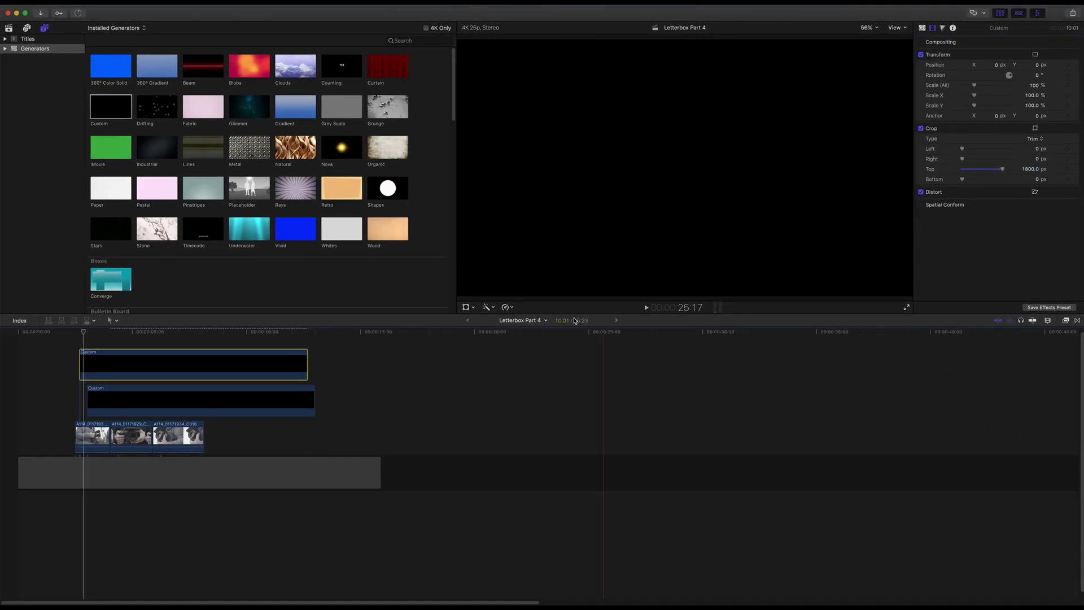
# Step: Crop the lower Custom generator by 1800 px at the bottom and shorten both generators to the end of the last clip
pyautogui.click(97, 400)
pyautogui.write('180')
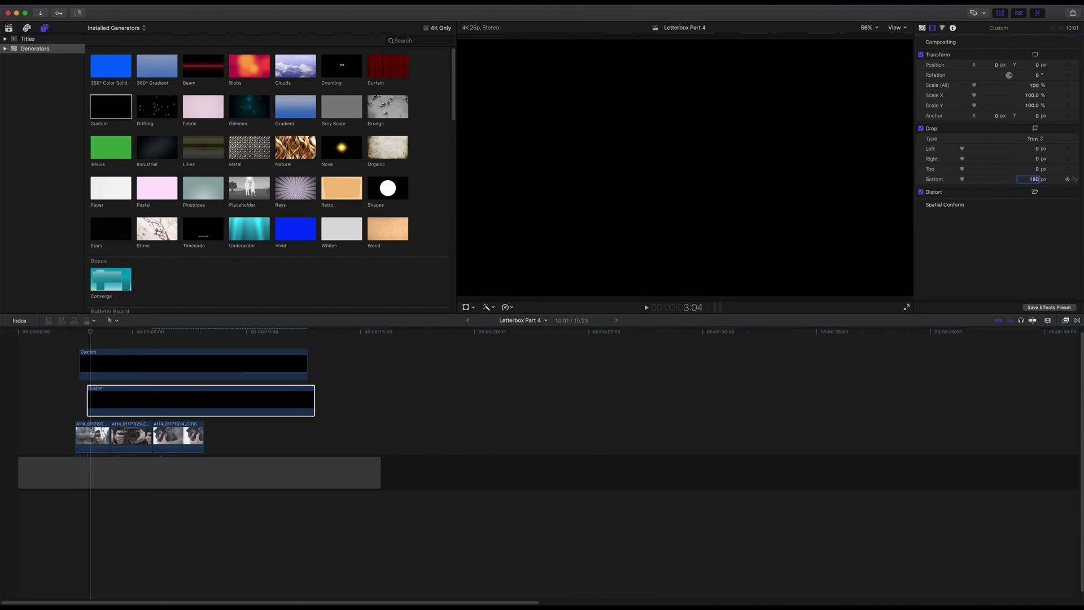
pyautogui.write('0')
pyautogui.press('Return')
pyautogui.moveTo(309, 401); pyautogui.dragTo(205, 401)
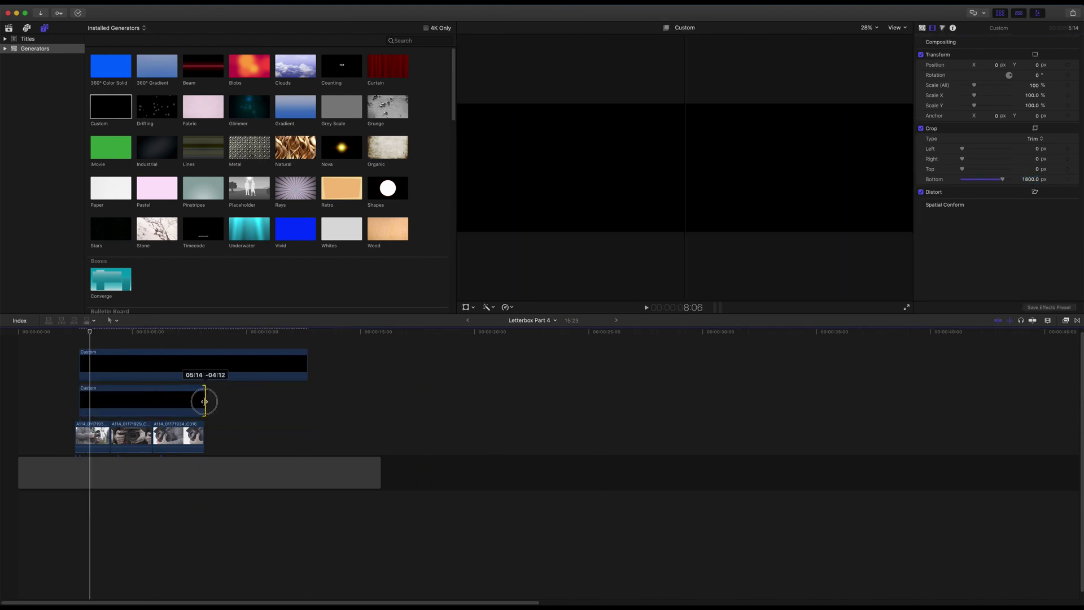
pyautogui.moveTo(308, 364); pyautogui.dragTo(205, 364)
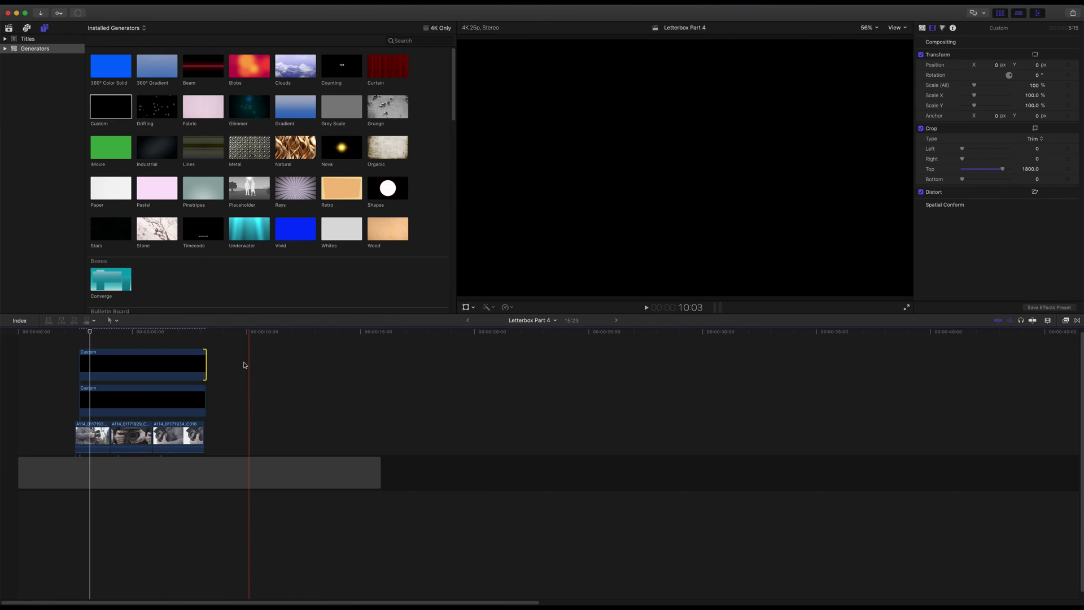
# Step: Add keyframes at 3:18 for the upper generator's top crop and the lower generator's bottom crop
pyautogui.click(104, 332)
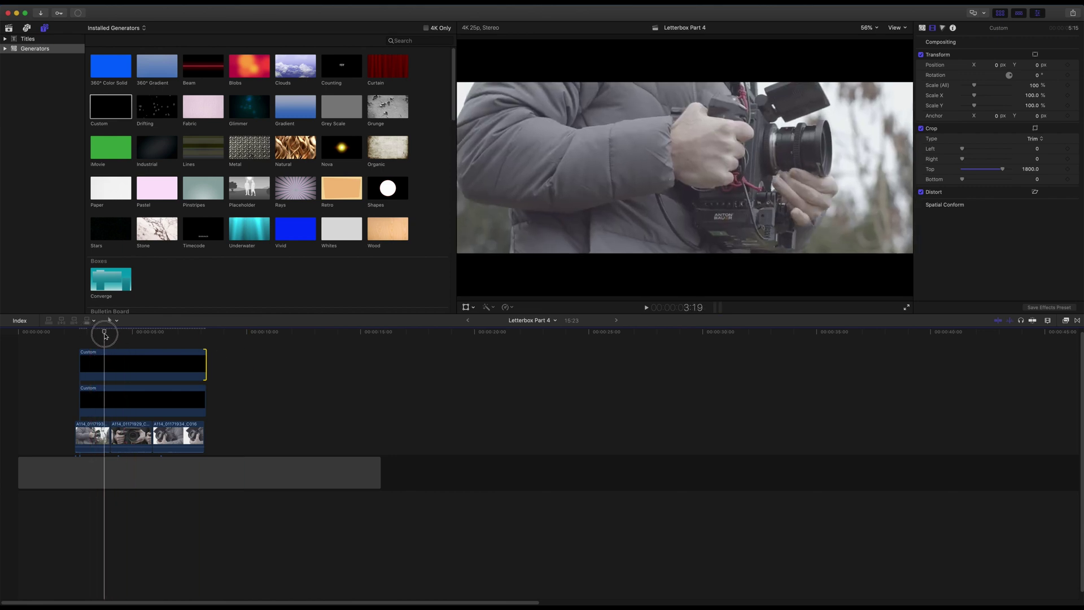
pyautogui.moveTo(103, 335); pyautogui.dragTo(103, 335)
pyautogui.click(102, 366)
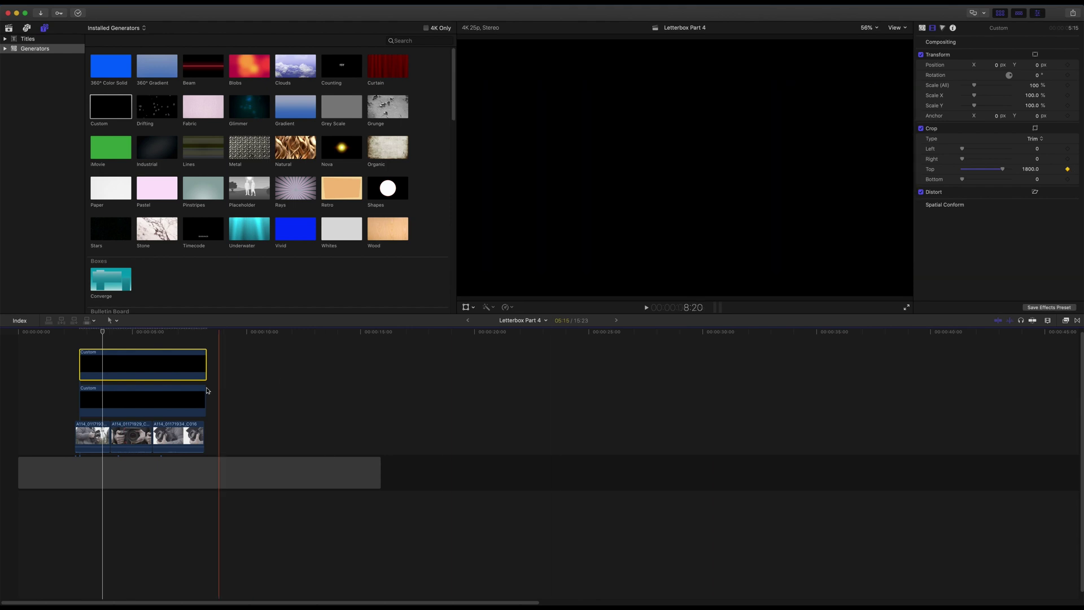
pyautogui.click(117, 400)
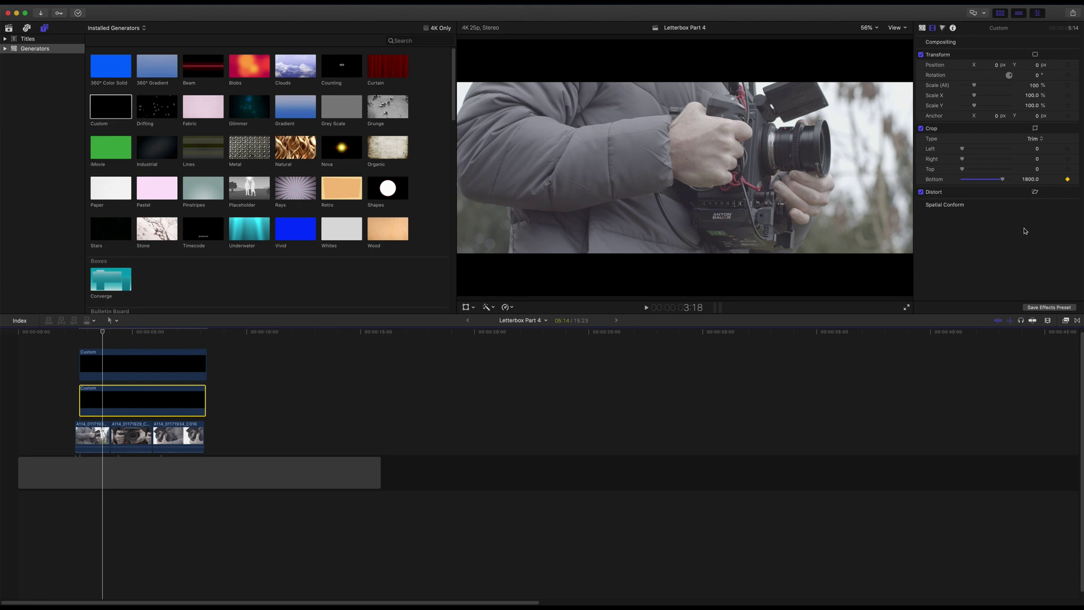
# Step: At about 6:12, set the upper generator's top crop and the lower generator's bottom crop to 2160 px, and play the animation back
pyautogui.moveTo(149, 331); pyautogui.dragTo(167, 333)
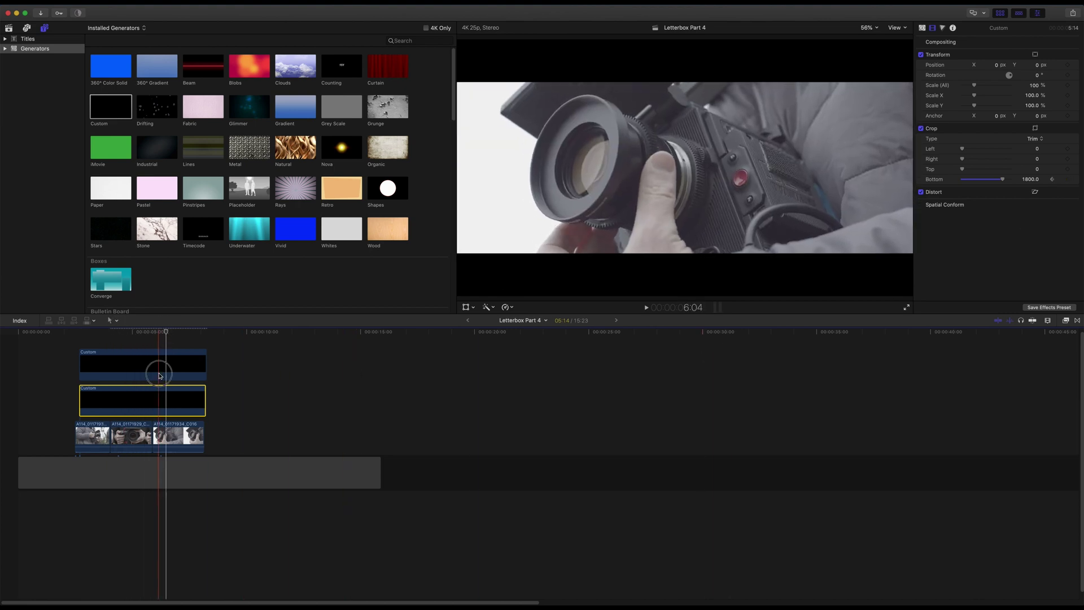
pyautogui.click(190, 366)
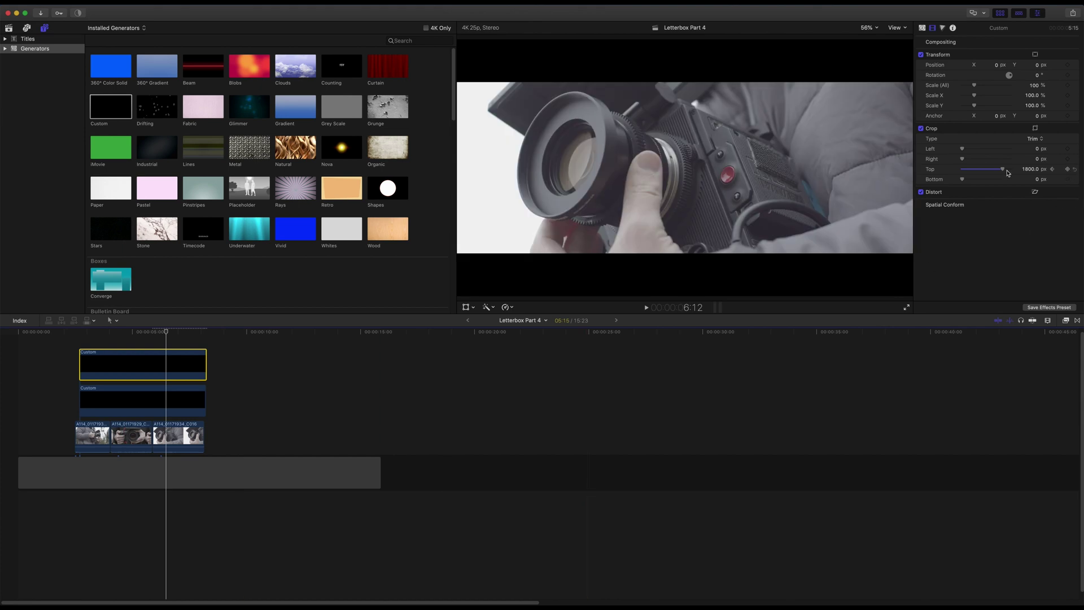
pyautogui.moveTo(1005, 170); pyautogui.dragTo(1015, 171)
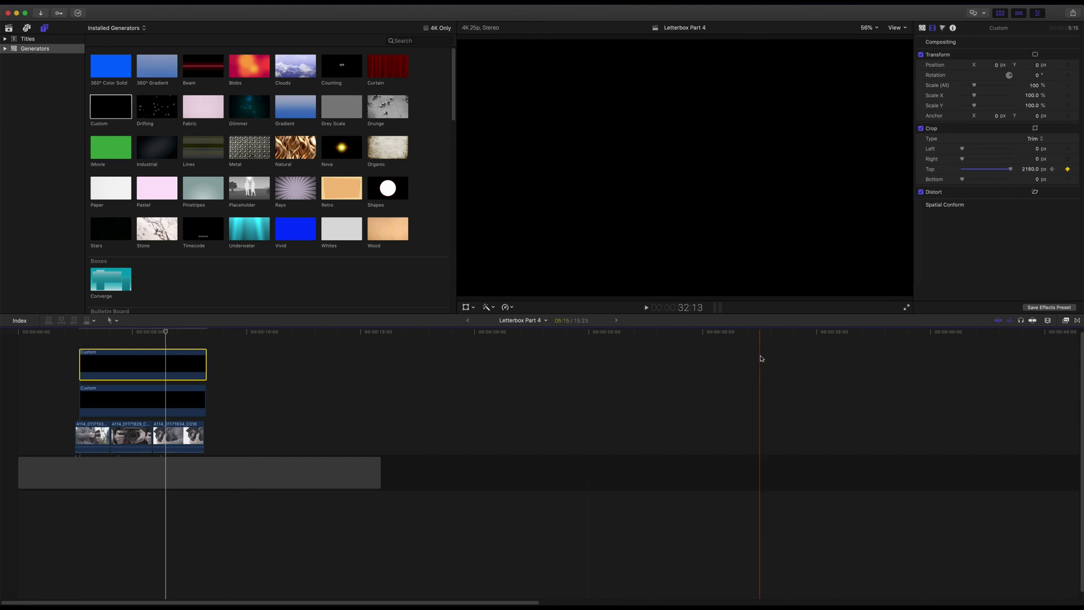
pyautogui.click(164, 398)
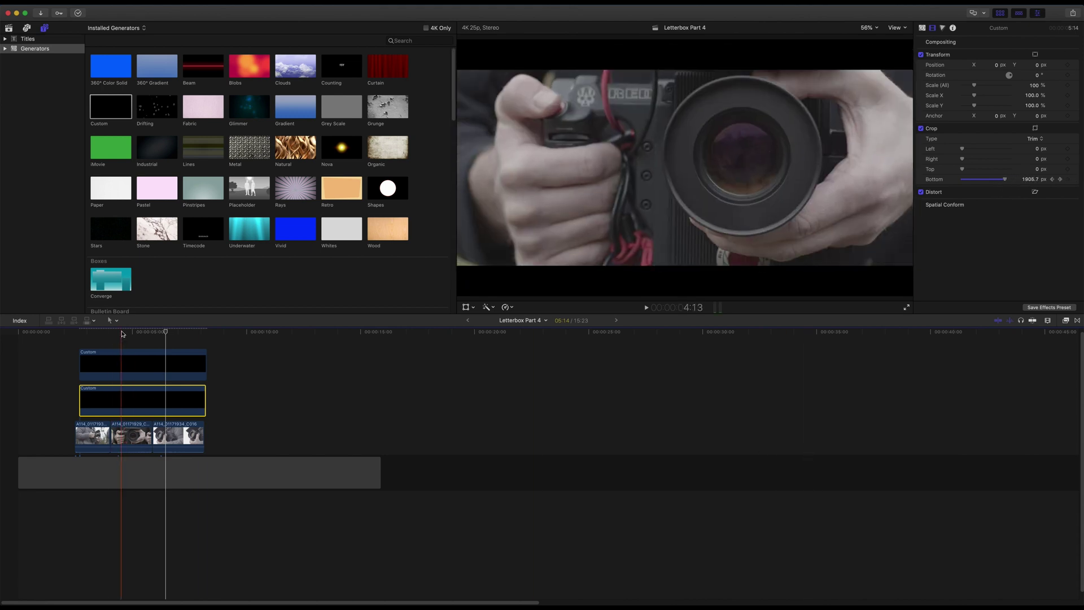
pyautogui.click(86, 338)
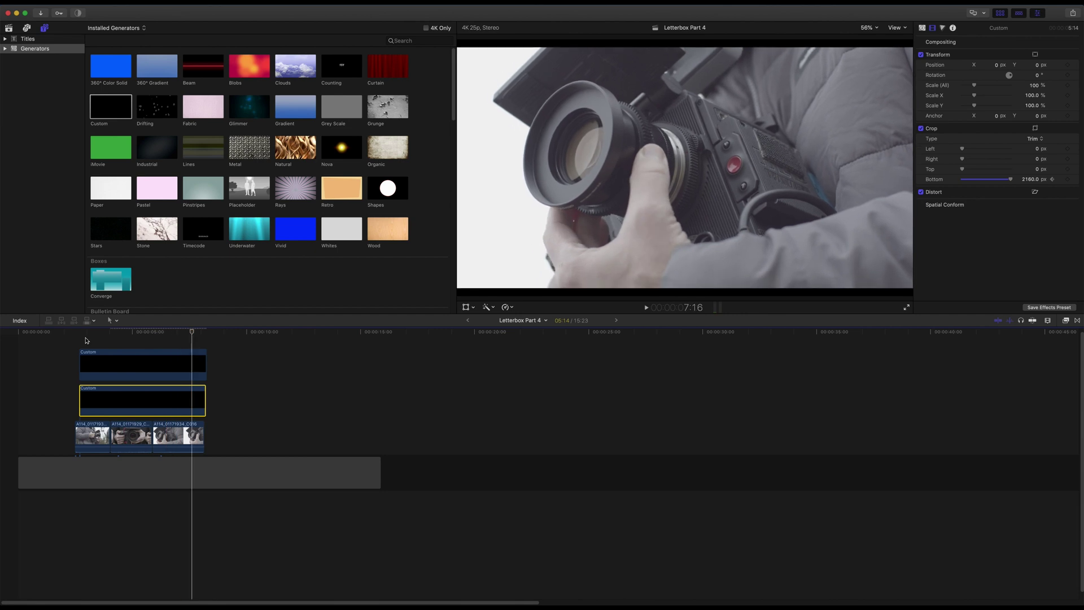
# Step: Show both generators' video animation and move their second Trim keyframes earlier, to about the 5-second mark
pyautogui.rightClick(157, 372)
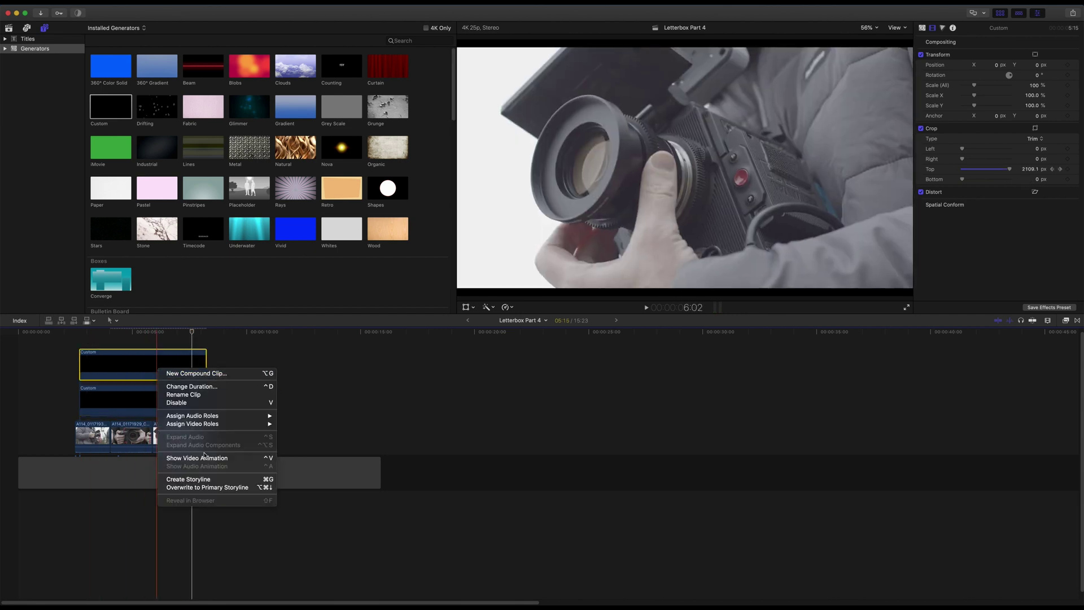
pyautogui.click(205, 457)
pyautogui.rightClick(161, 457)
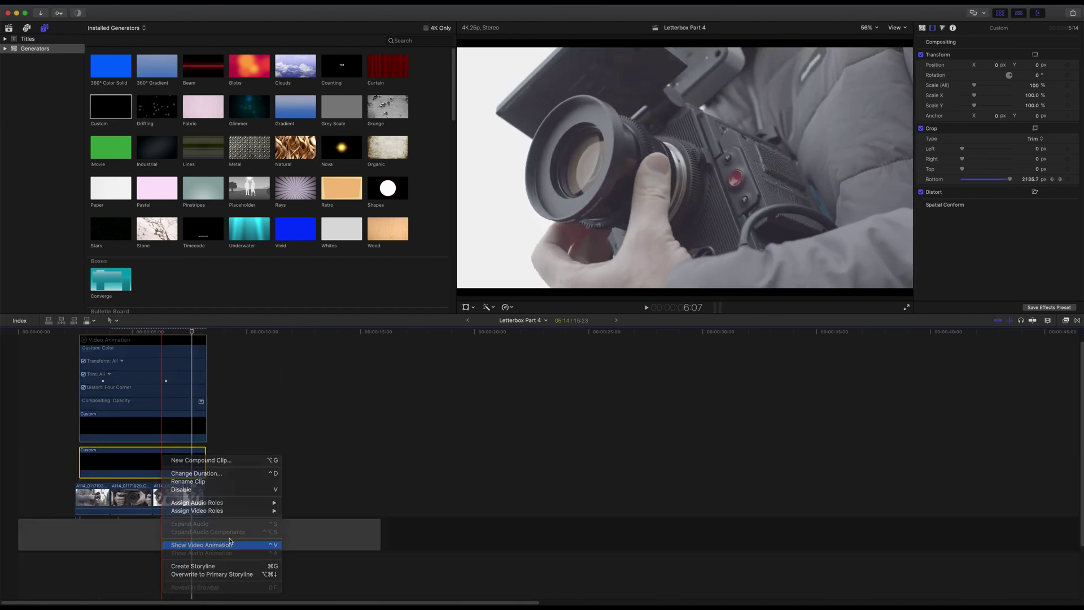
pyautogui.click(204, 543)
pyautogui.scroll(3, 214, 425)
pyautogui.click(132, 332)
pyautogui.moveTo(166, 357); pyautogui.dragTo(132, 357)
pyautogui.moveTo(165, 469); pyautogui.dragTo(133, 469)
pyautogui.click(133, 357)
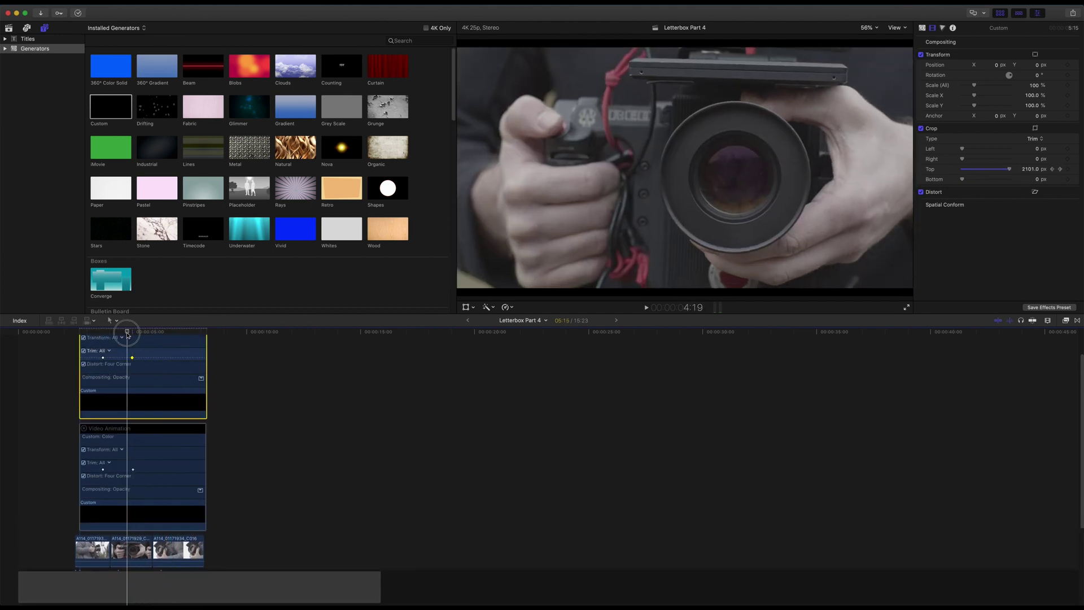